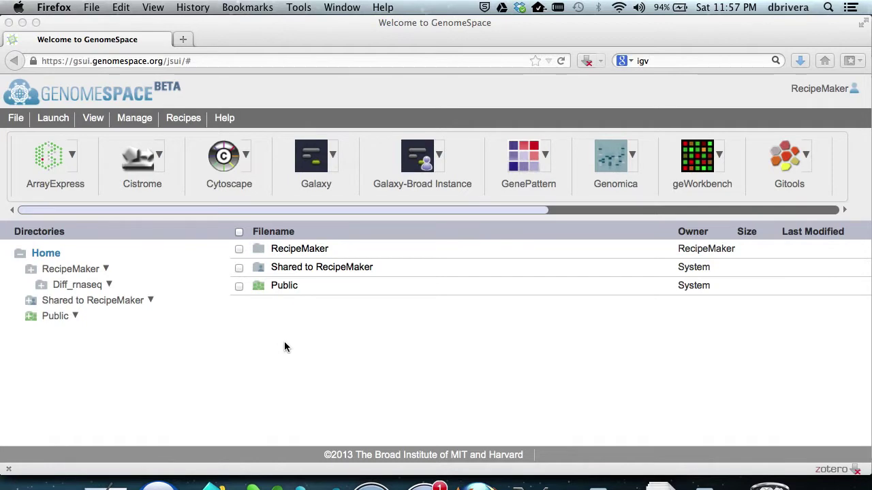
Step: Create a subfolder named diff_enrichment inside the RecipeMaker folder
click(284, 341)
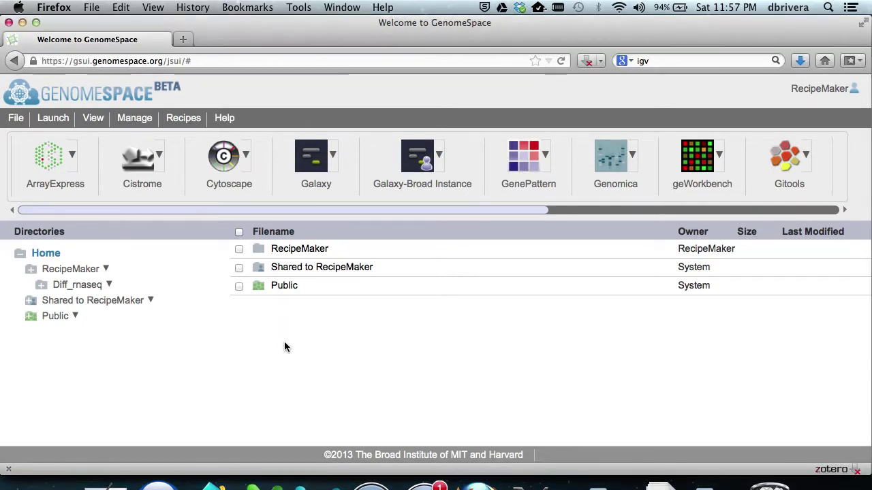
click(106, 271)
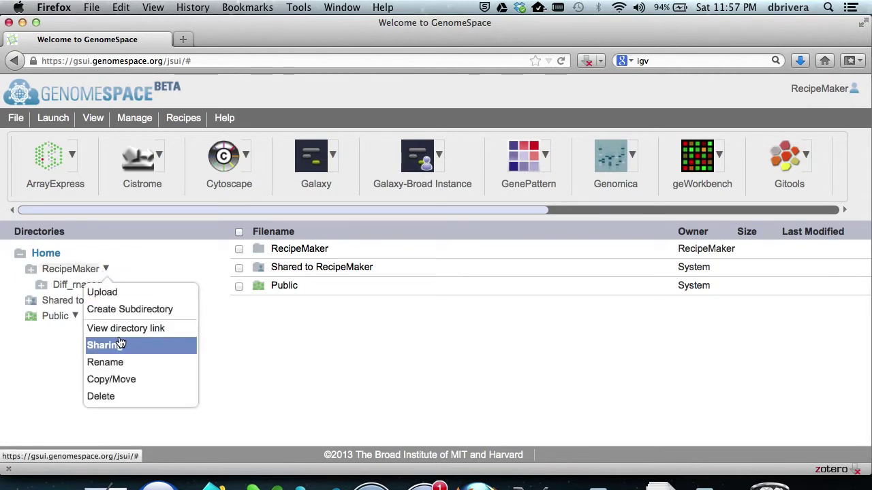
click(119, 316)
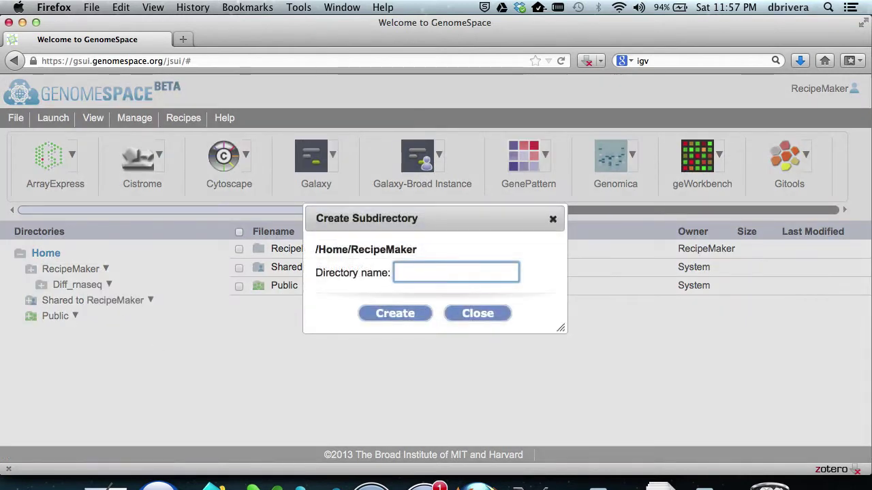
text(diff_enrichment)
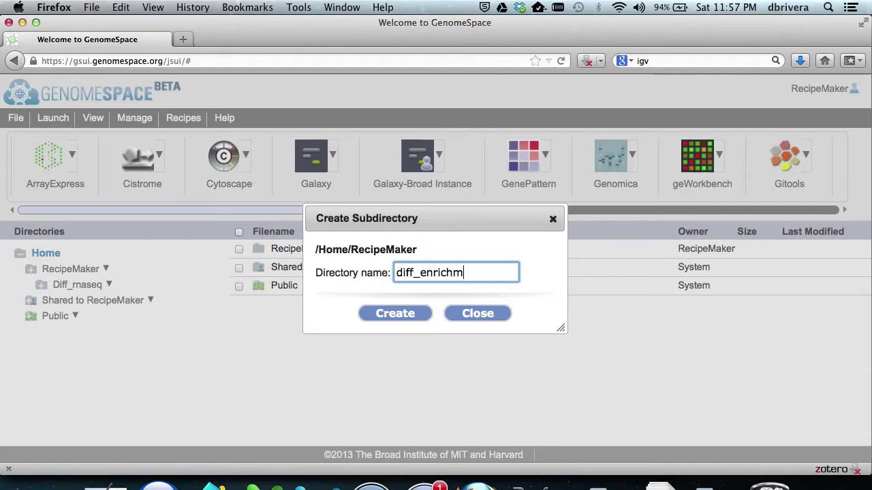
click(376, 315)
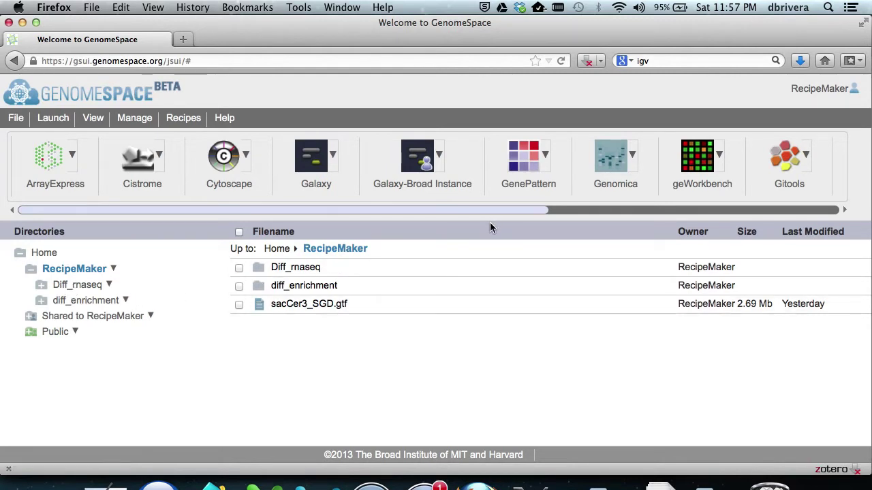
drag(500, 210, 723, 208)
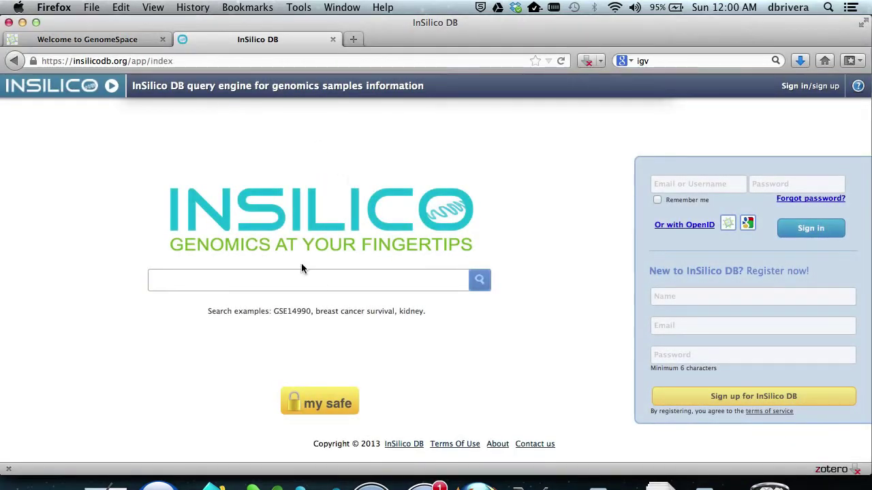
Step: Search InSilico DB for dataset GSE10043
text(GSE1004)
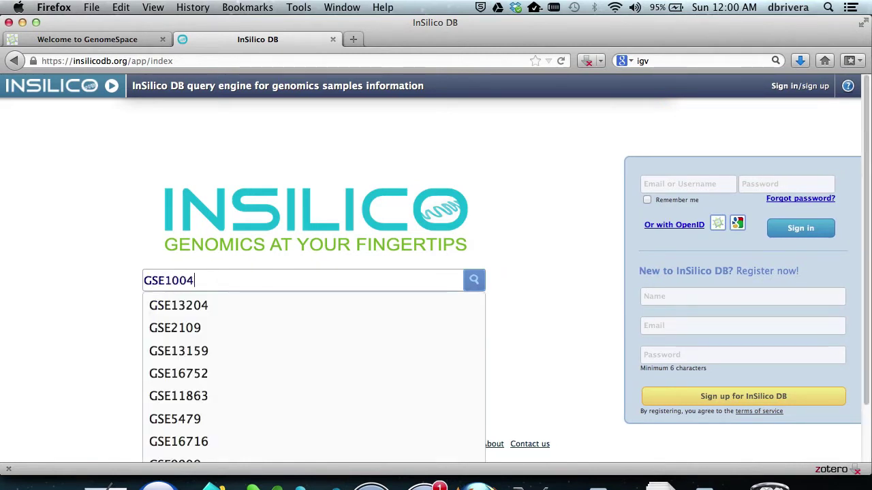
text(3)
click(228, 304)
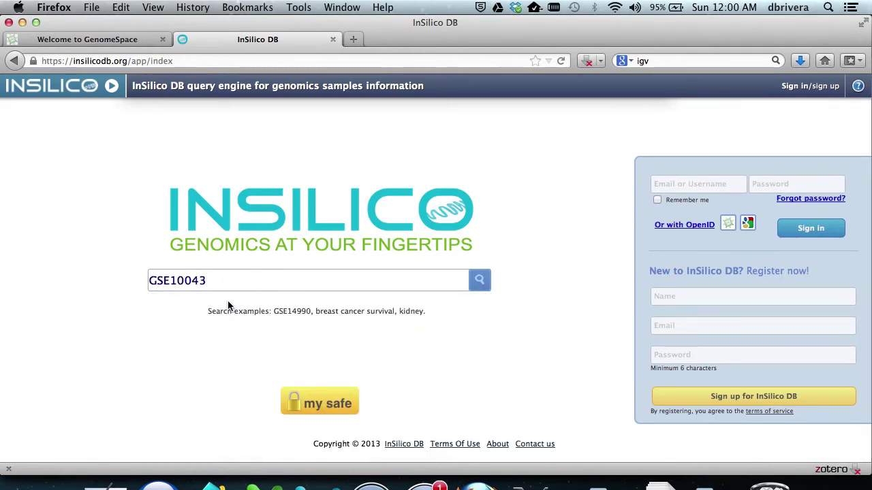
click(481, 283)
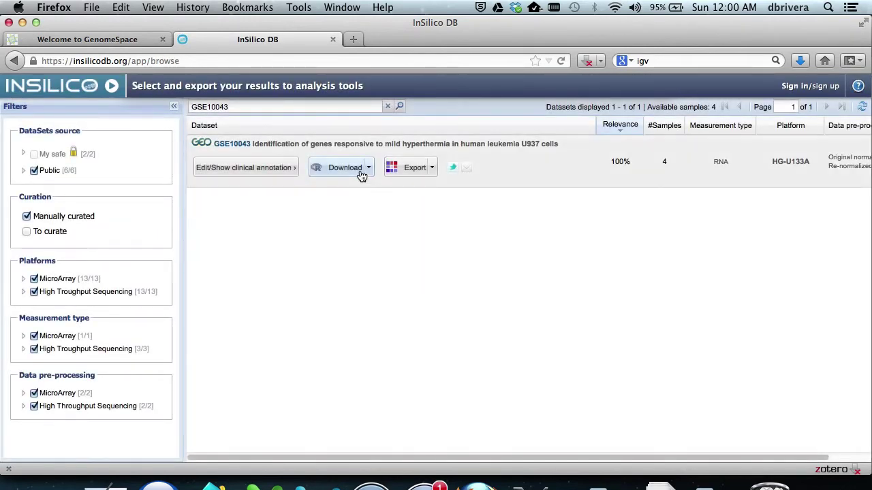
Step: Export GSE10043 to GenomeSpace with an OpenID sign-in, then review its clinical annotations
click(432, 169)
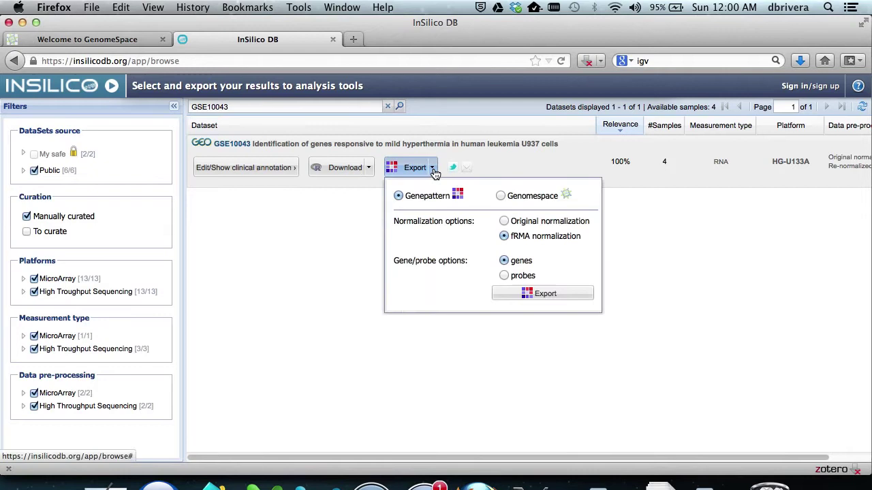
click(501, 196)
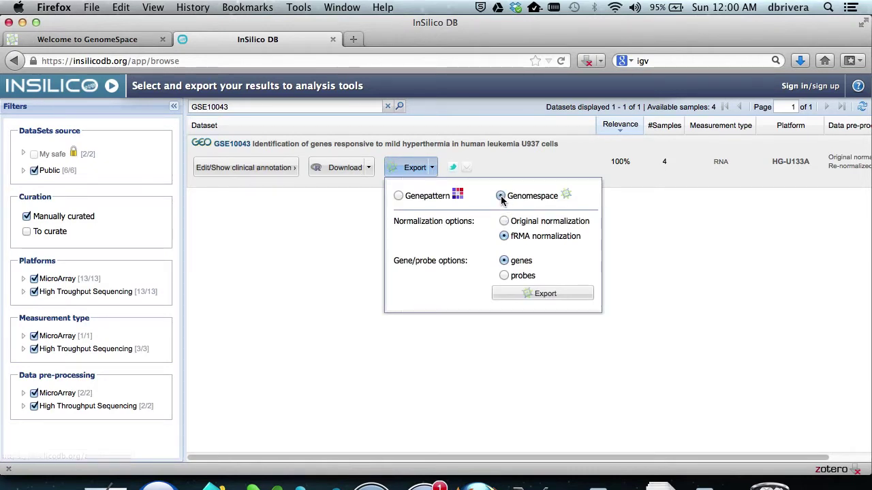
click(522, 293)
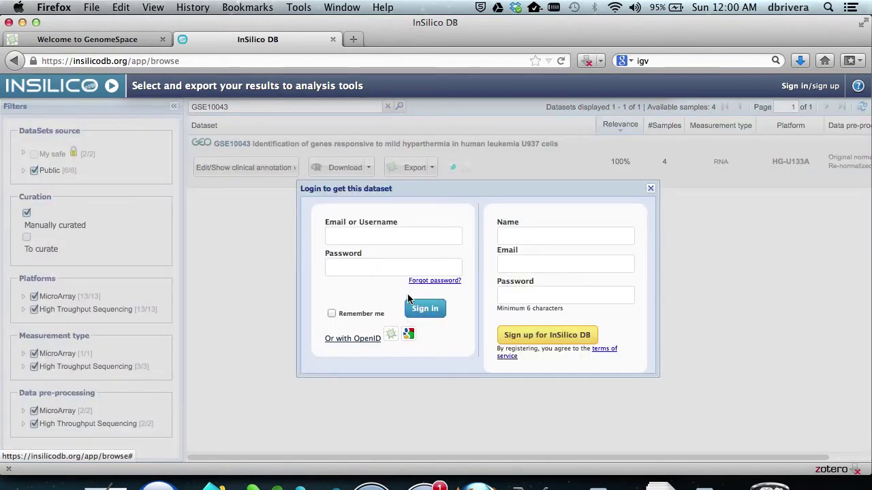
click(392, 337)
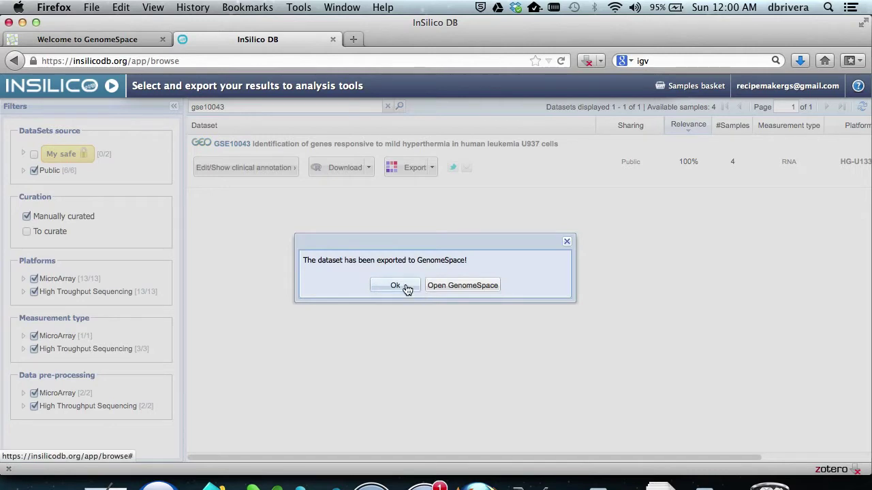
click(395, 286)
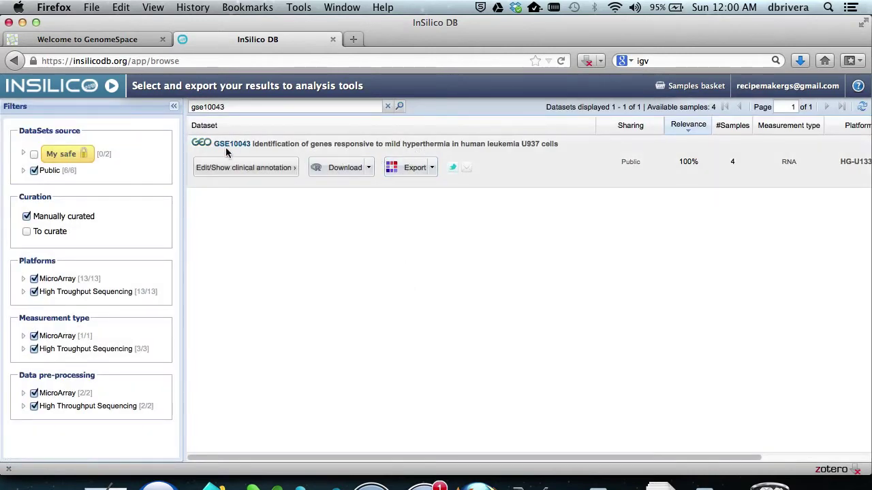
click(239, 167)
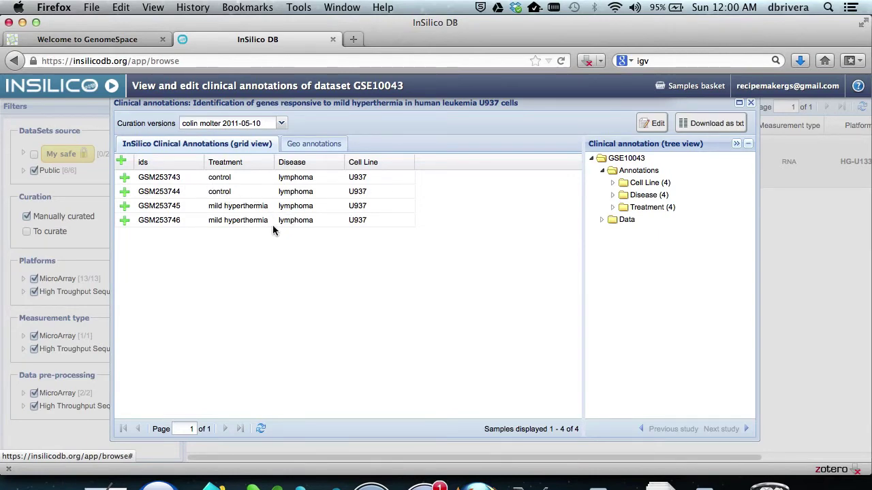
click(750, 102)
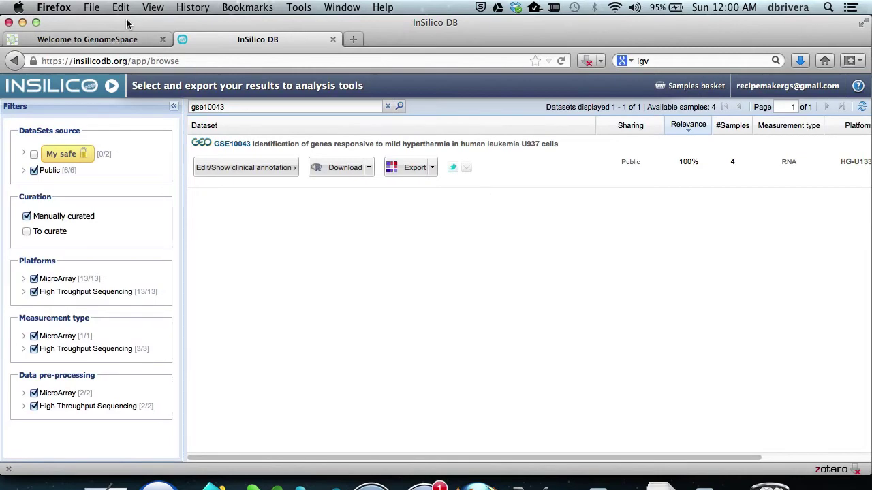
Step: Move the GSE10043GPL96_RNA_FRMAGENE_4788 folder into diff_enrichment
click(120, 43)
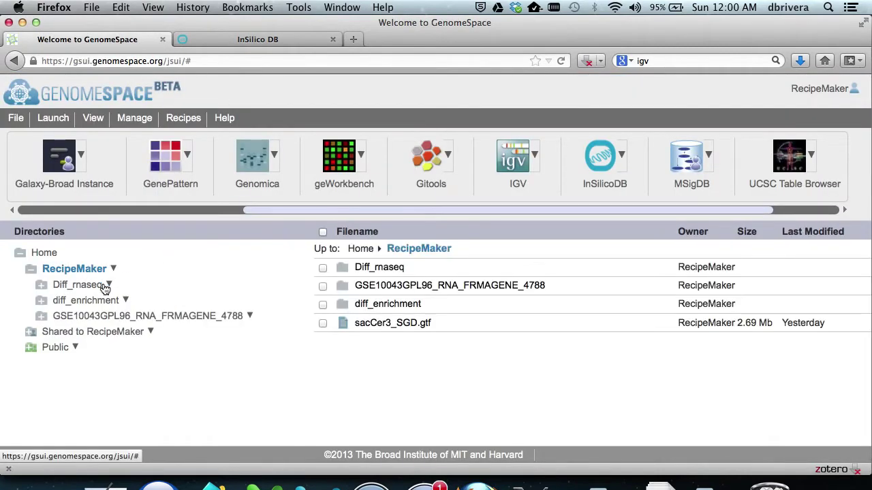
click(104, 318)
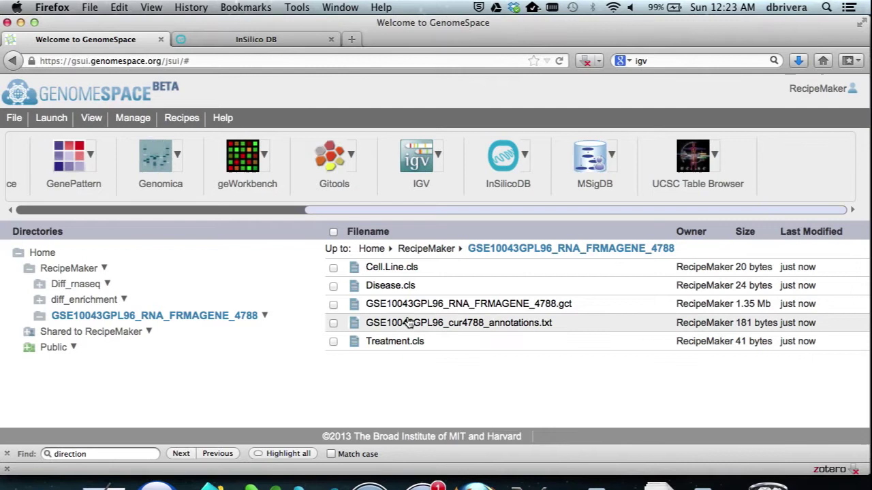
drag(185, 315, 99, 304)
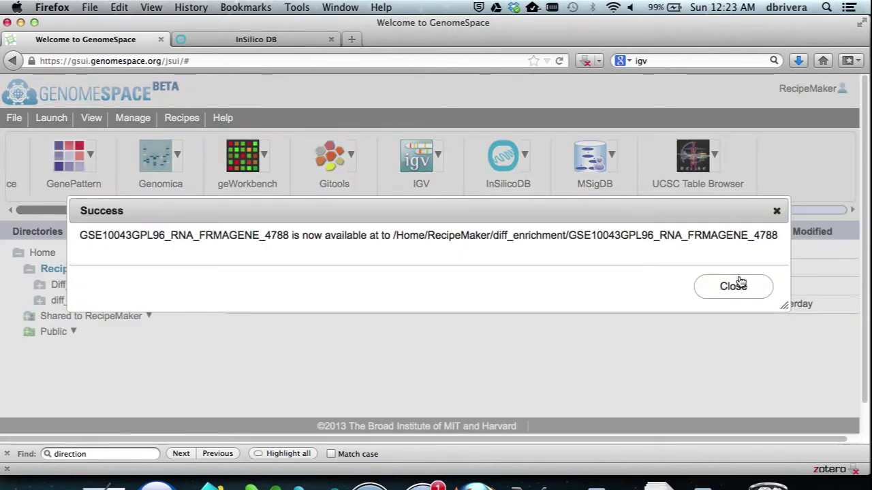
click(740, 282)
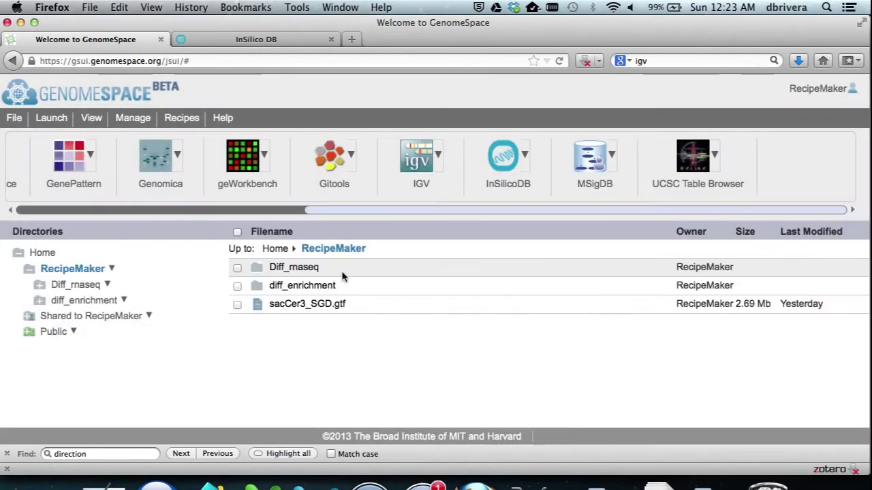
Step: Open the GSE10043 folder under diff_enrichment and preview Treatment.cls
click(84, 302)
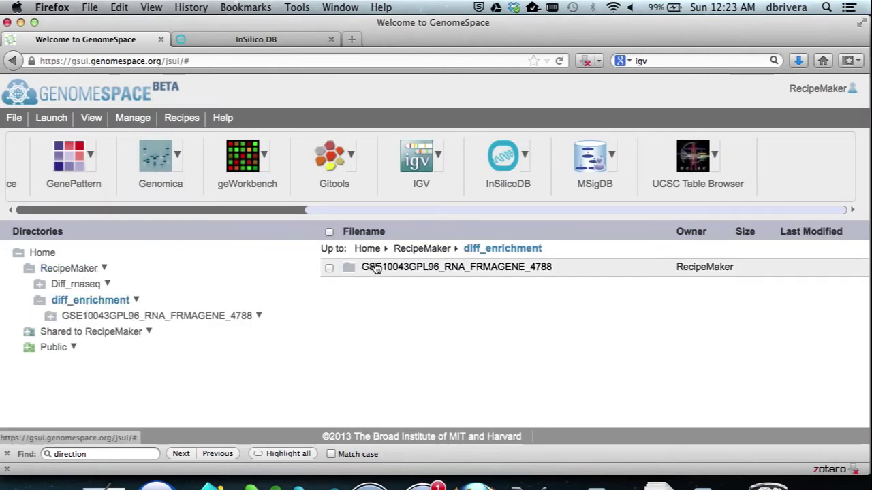
click(376, 267)
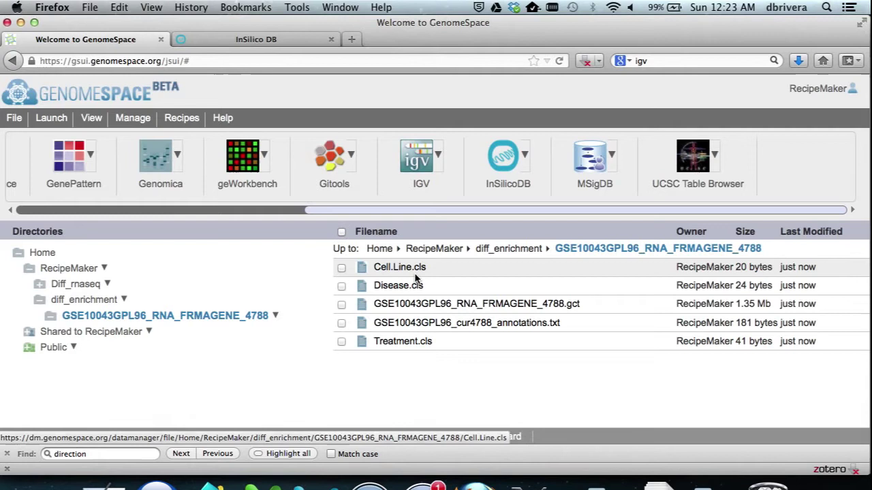
click(404, 345)
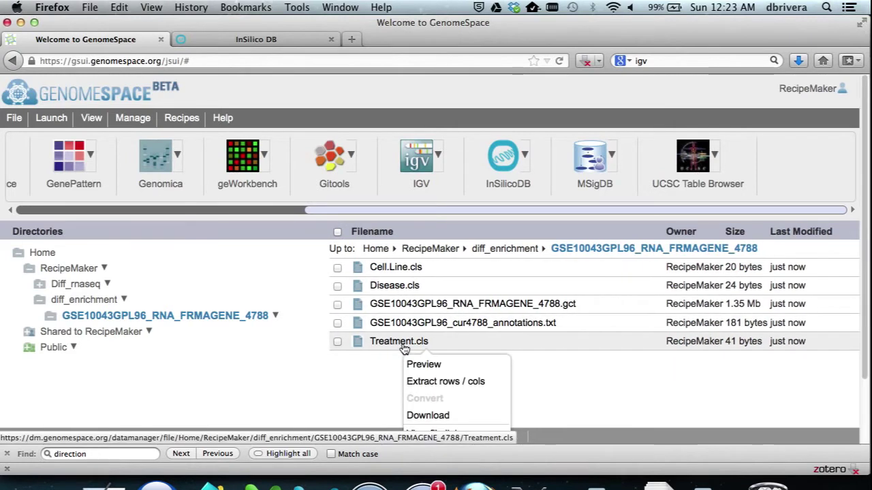
click(436, 366)
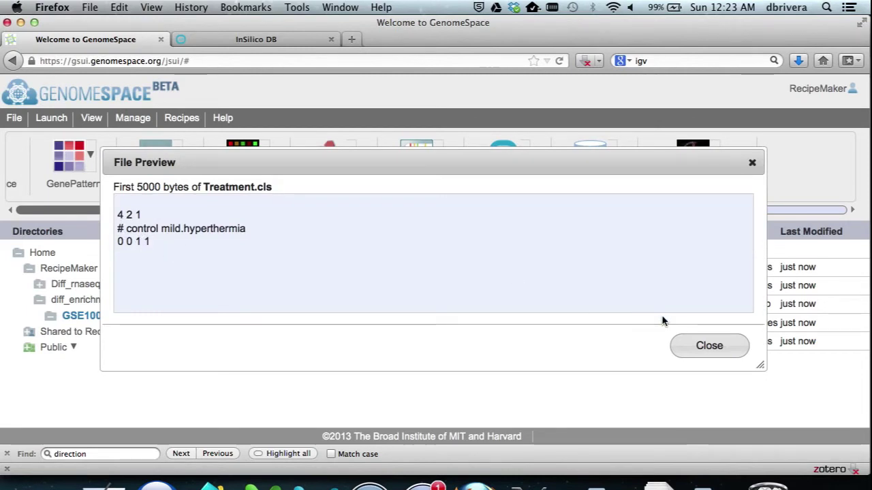
click(691, 344)
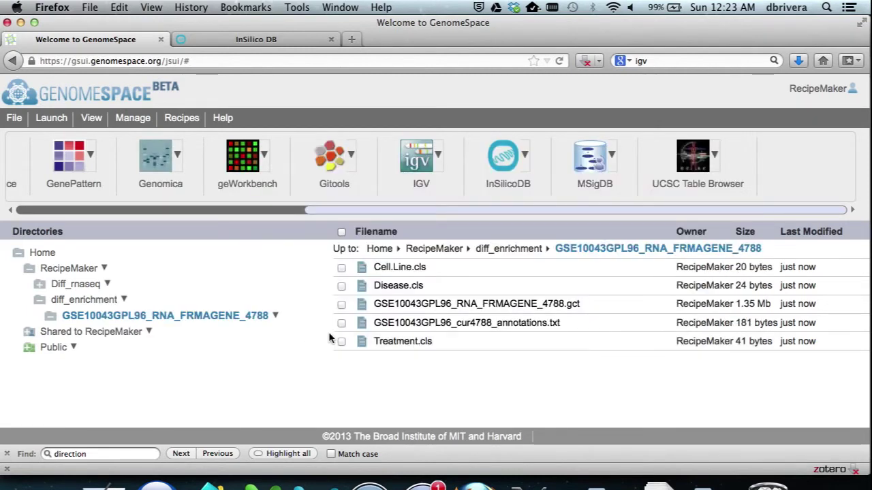
Step: Send the .gct expression file and Treatment.cls to GenePattern
click(341, 341)
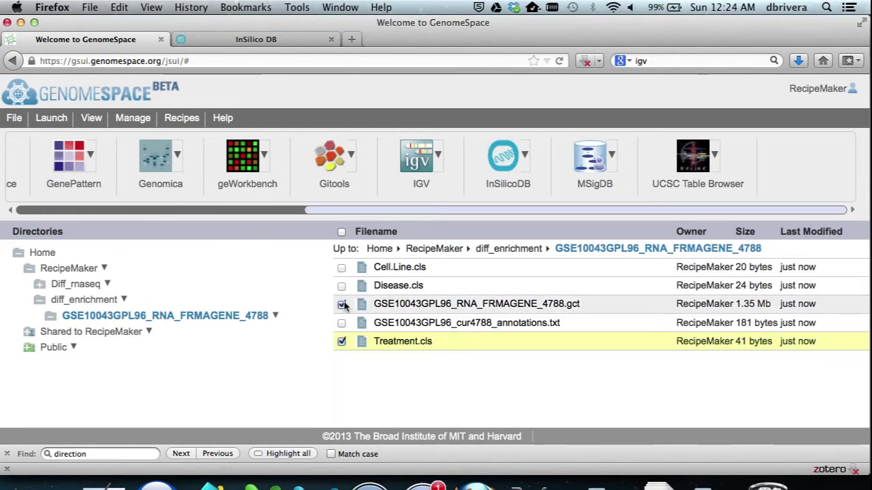
click(341, 304)
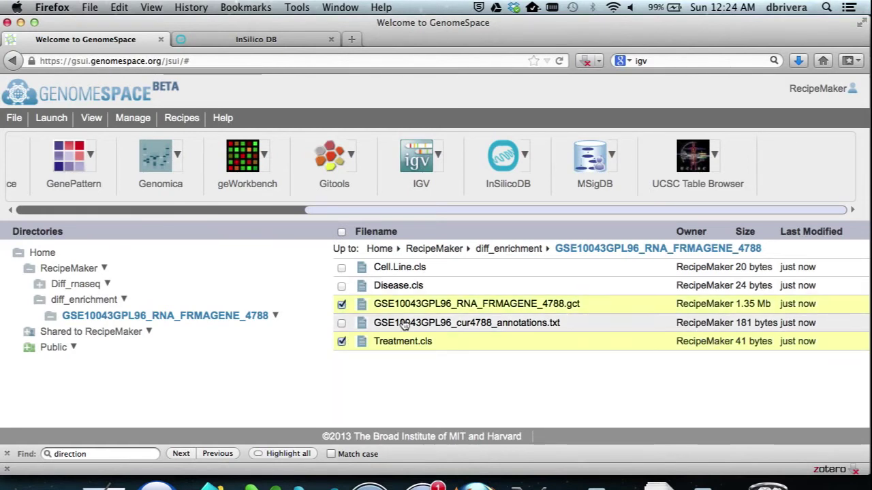
click(112, 177)
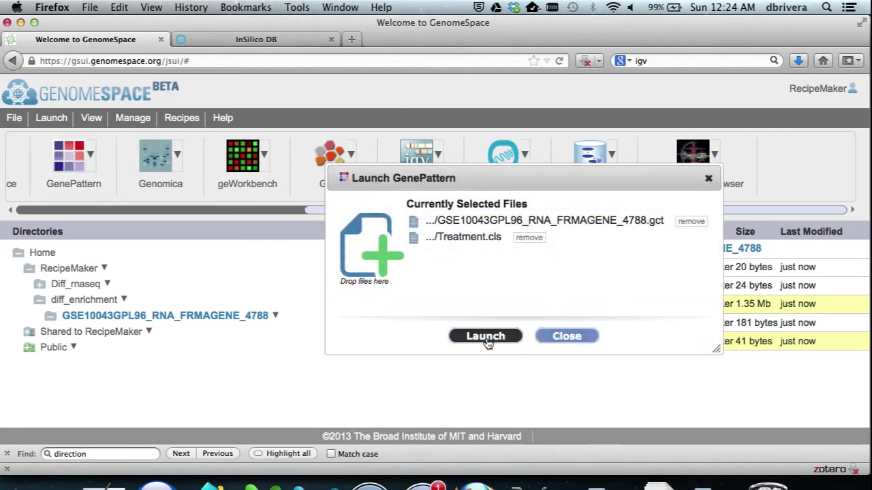
click(486, 337)
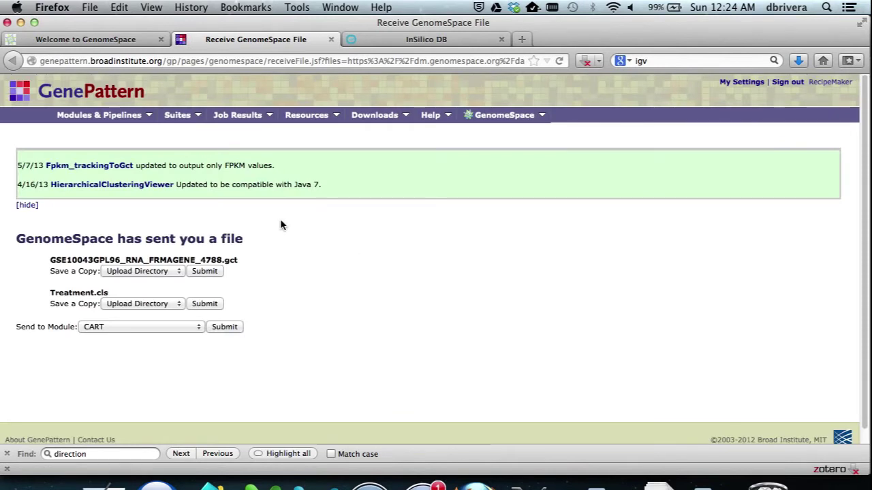
Step: Load both received files into the ComparativeMarkerSelection module
click(127, 328)
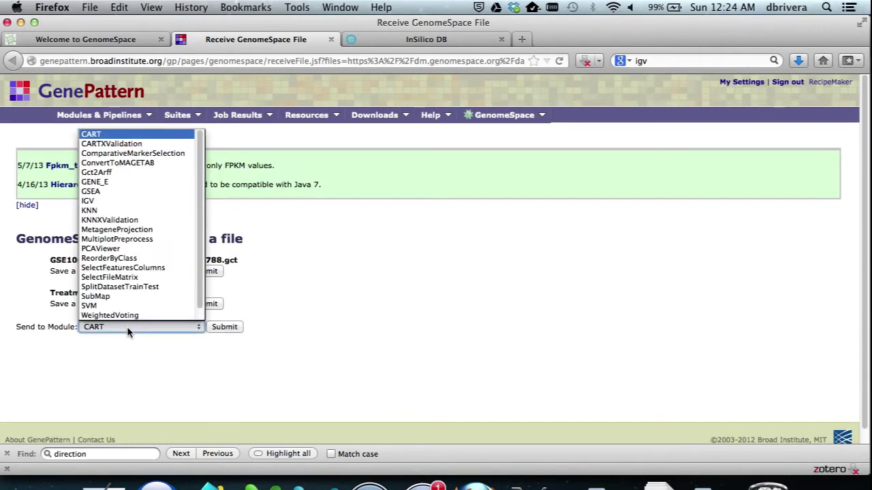
click(153, 155)
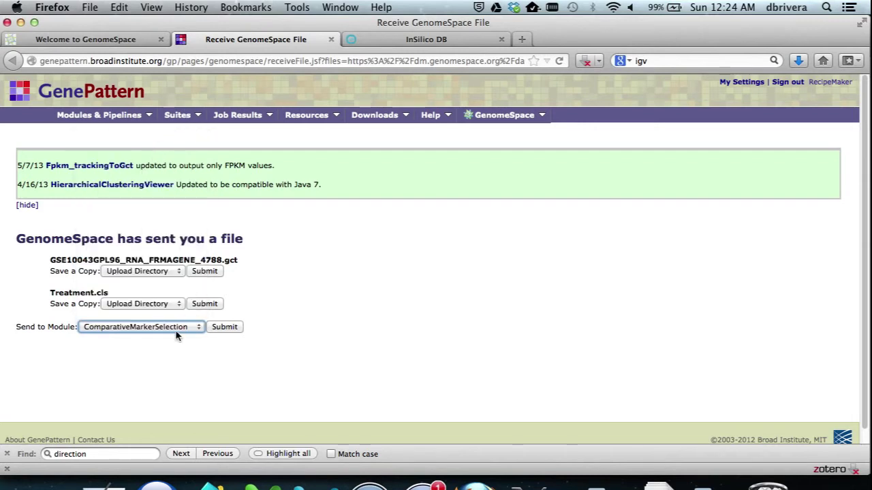
click(225, 328)
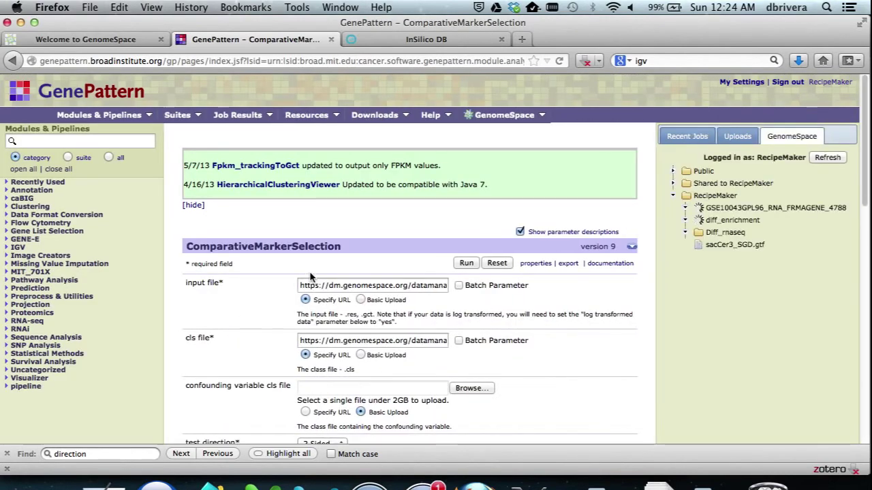
Step: Set the test direction to Class 1 and run ComparativeMarkerSelection
scroll(375, 269, down, 3)
scroll(375, 269, down, 3)
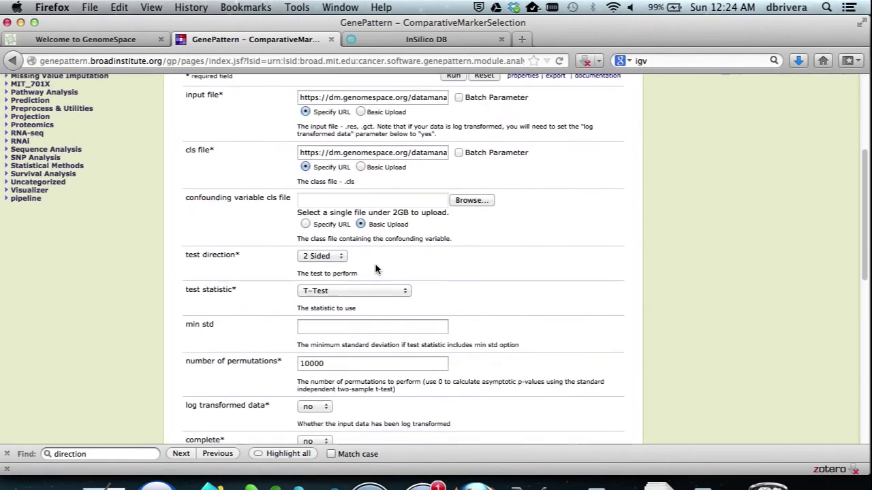
drag(328, 215, 324, 233)
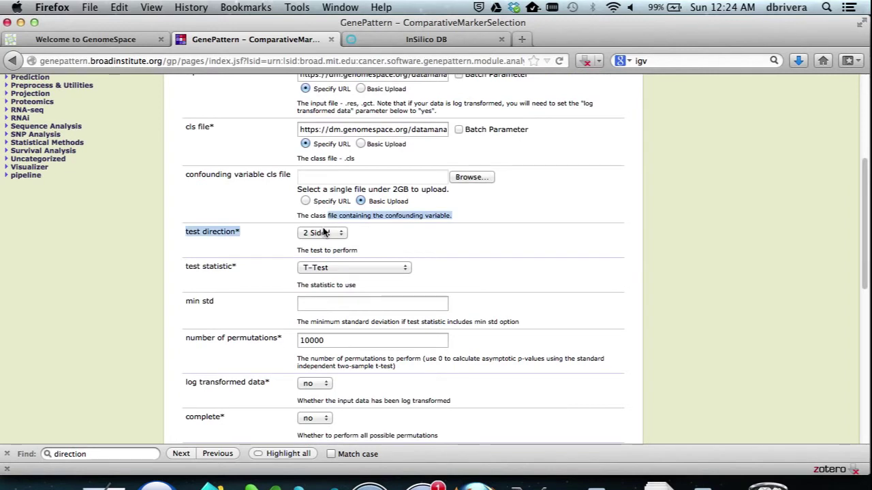
click(307, 235)
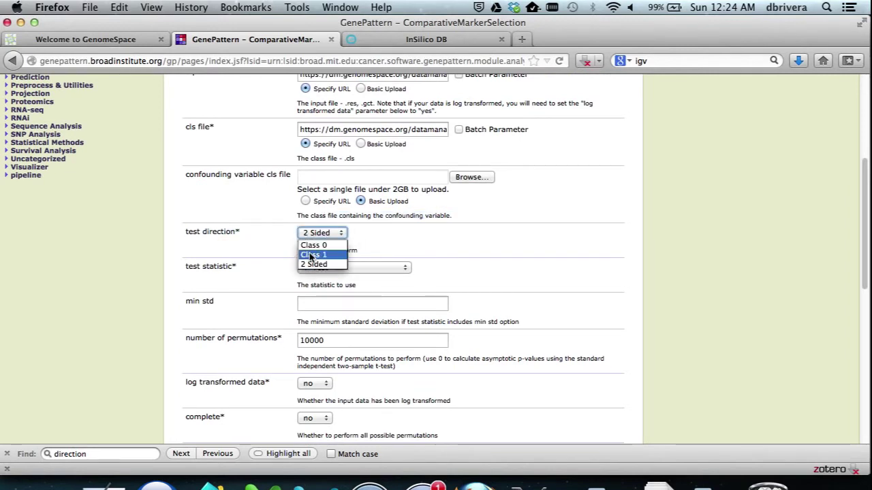
click(313, 255)
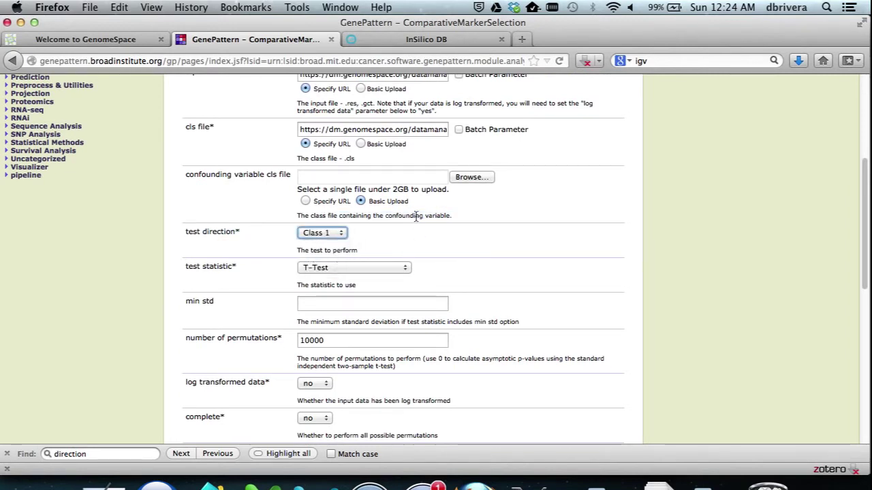
scroll(421, 184, up, 3)
scroll(421, 183, down, 5)
scroll(421, 184, up, 4)
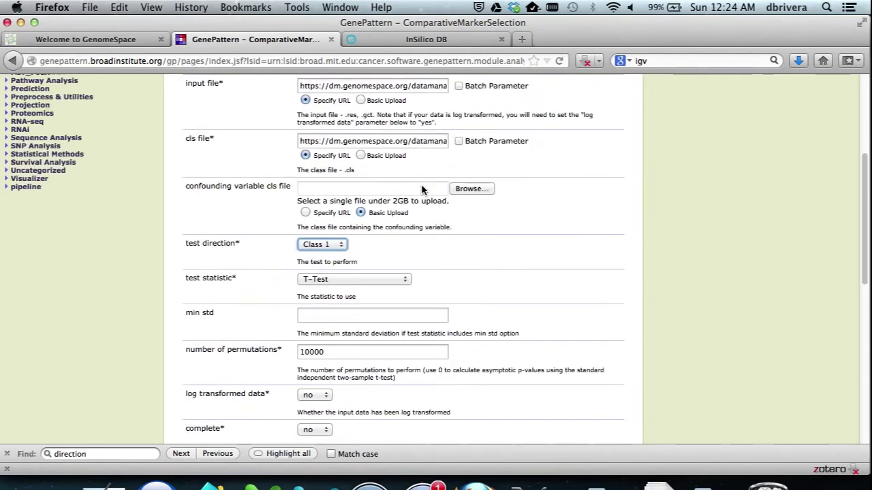
scroll(393, 186, down, 7)
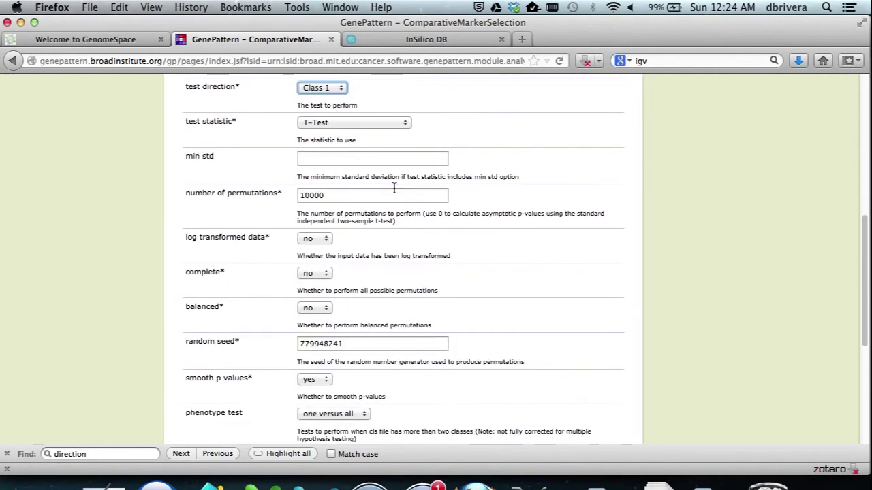
scroll(393, 186, down, 1)
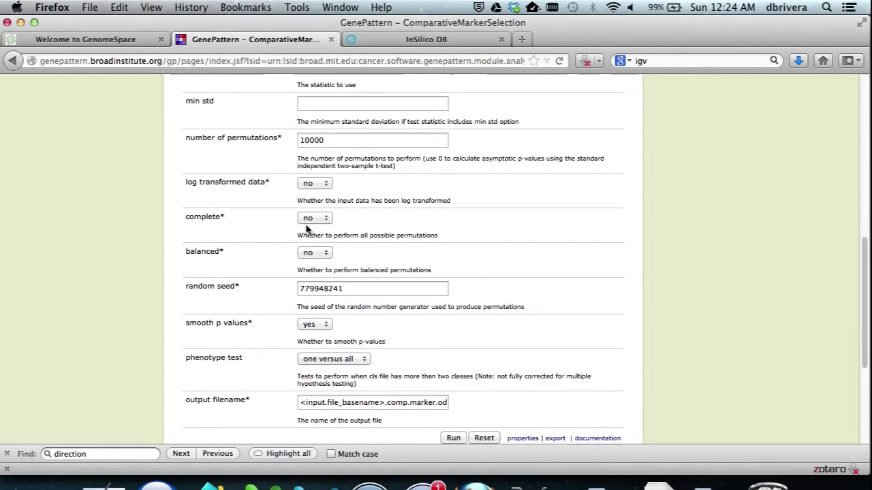
scroll(305, 256, down, 3)
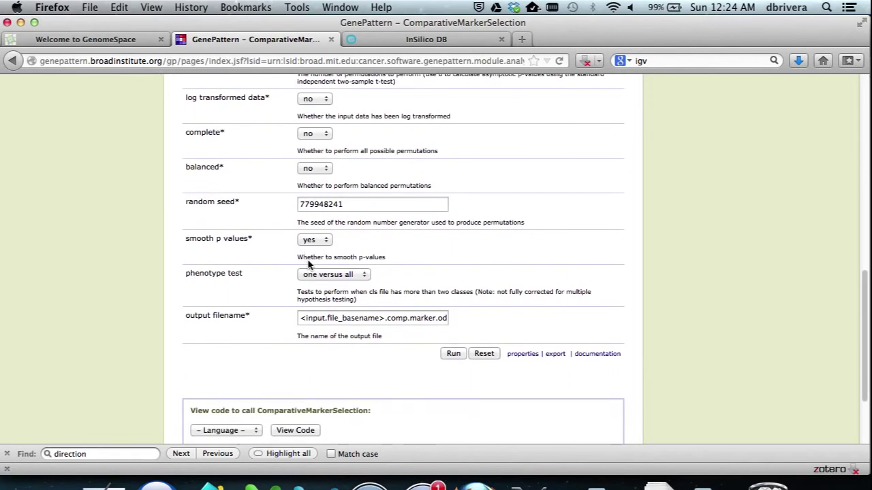
click(453, 353)
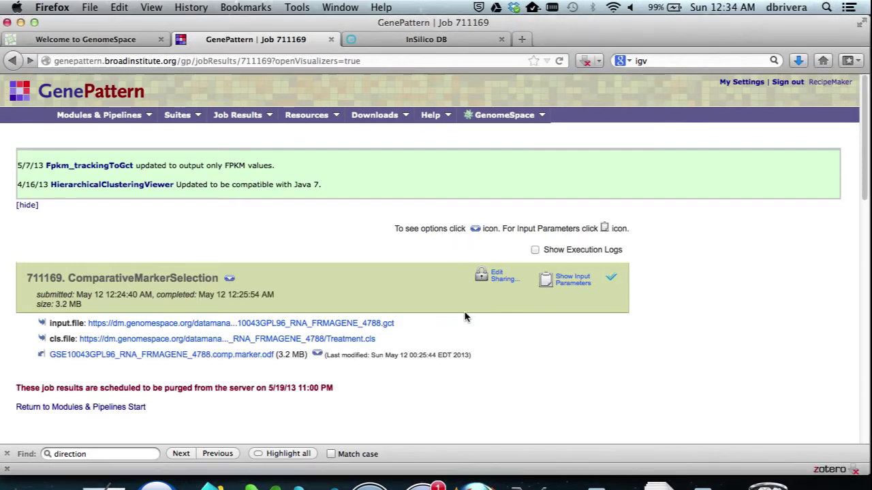
Step: Open the comp.marker.odf result in ComparativeMarkerSelectionViewer
click(315, 355)
click(320, 376)
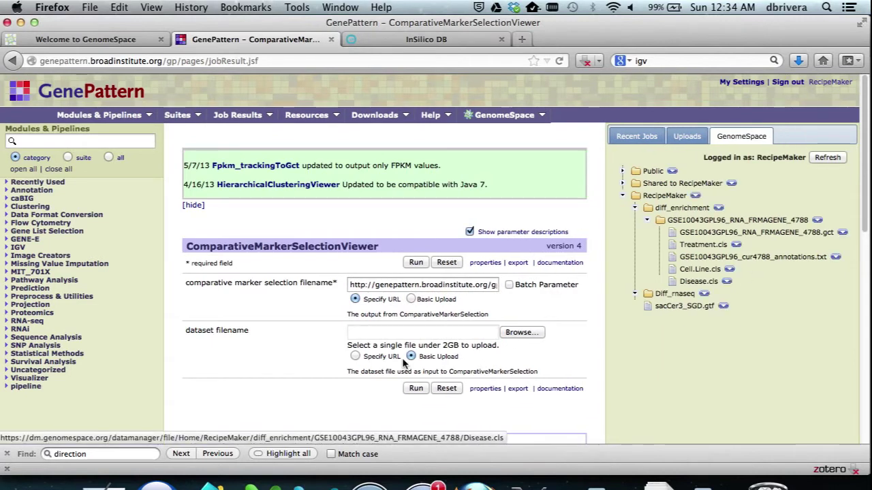
Step: Supply GSE10043GPL96_RNA_FRMAGENE_4788.gct as the dataset URL and run the viewer
click(354, 357)
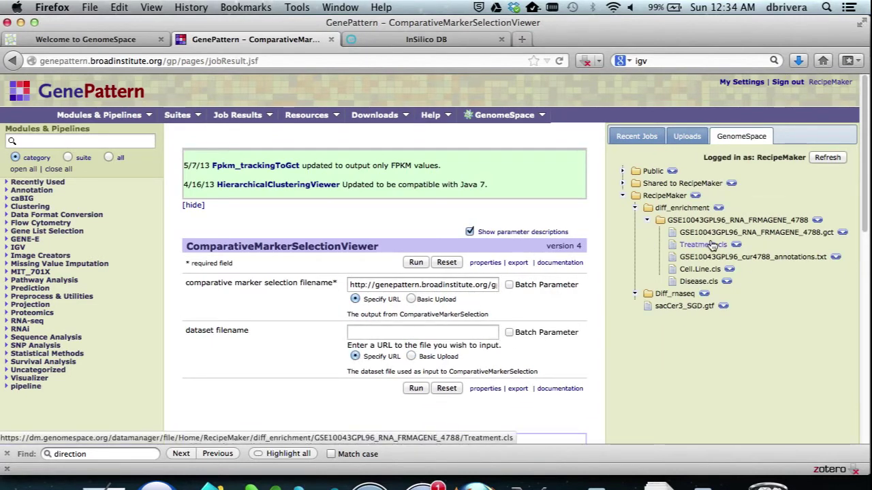
drag(722, 233, 477, 333)
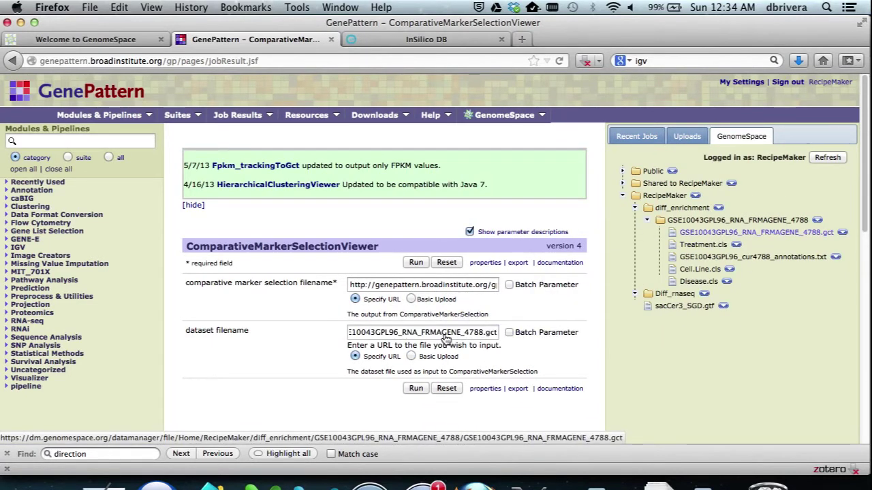
click(414, 389)
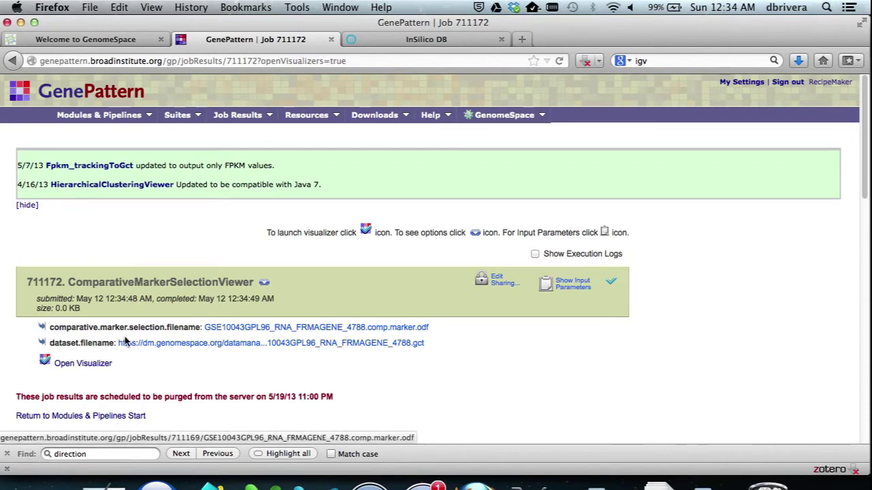
click(88, 363)
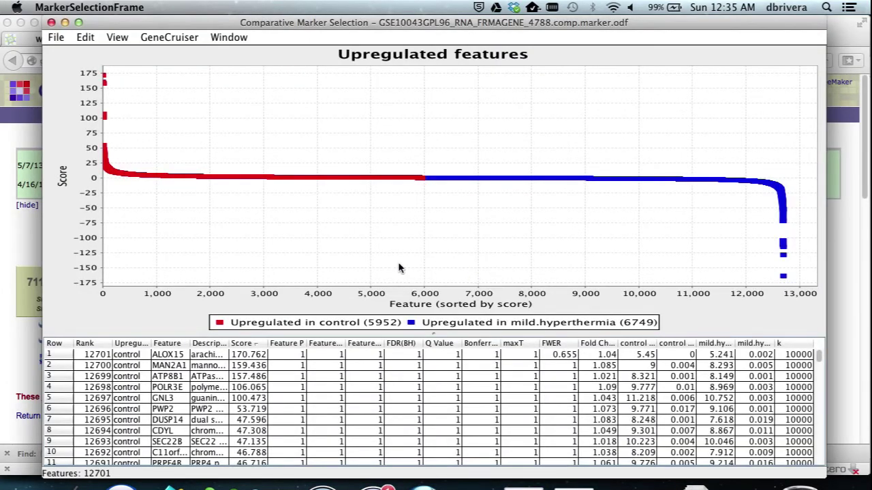
click(257, 344)
click(257, 345)
click(51, 22)
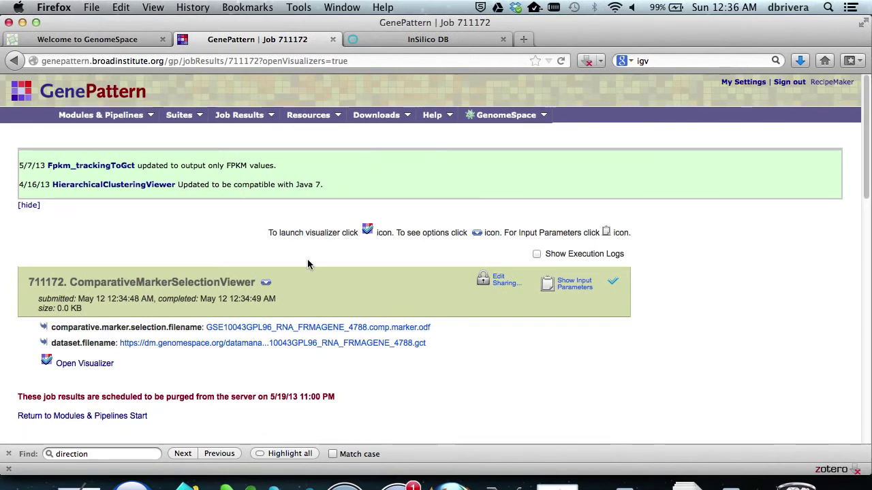
Step: Open ExtractComparativeMarkerResults on comp.marker.odf with the 4788.gct file as dataset
click(102, 95)
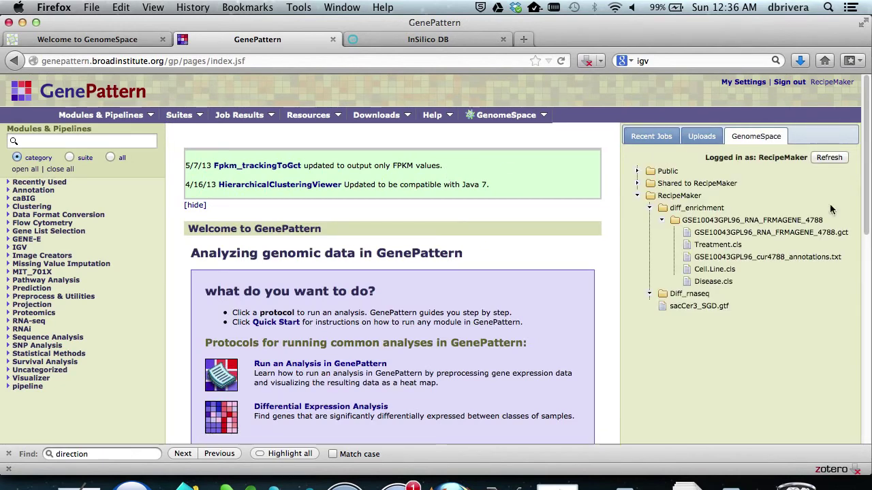
click(651, 136)
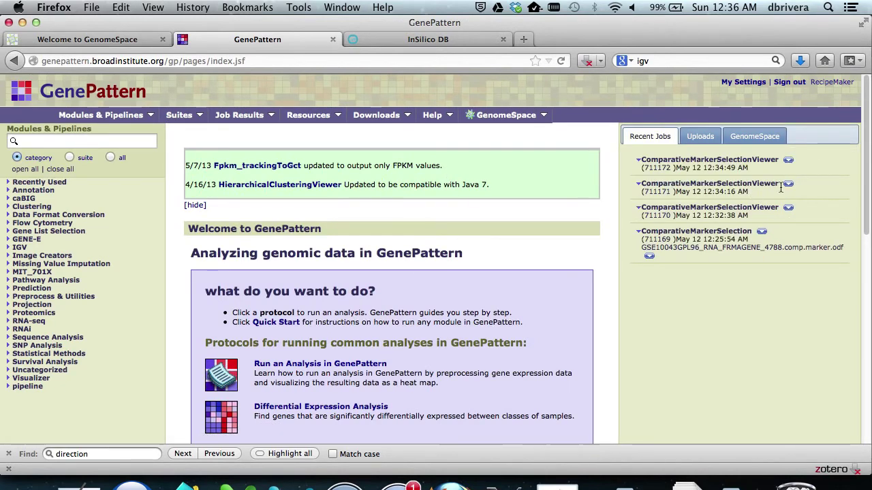
click(648, 256)
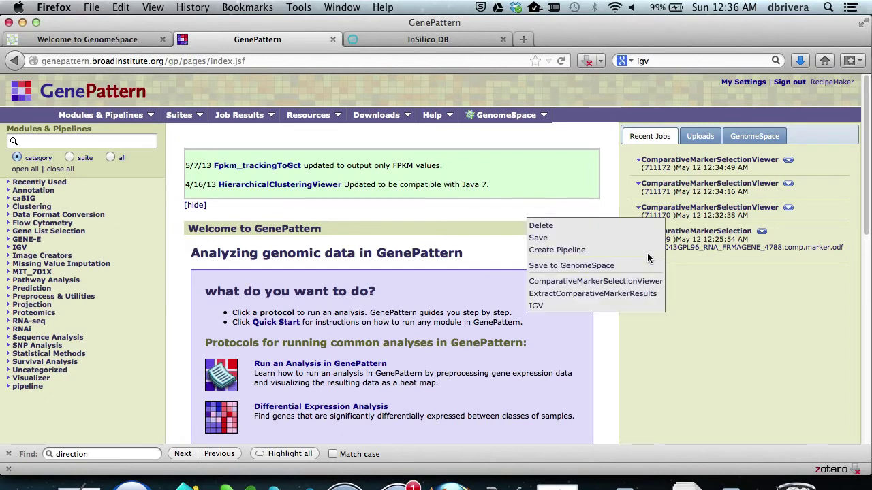
click(619, 293)
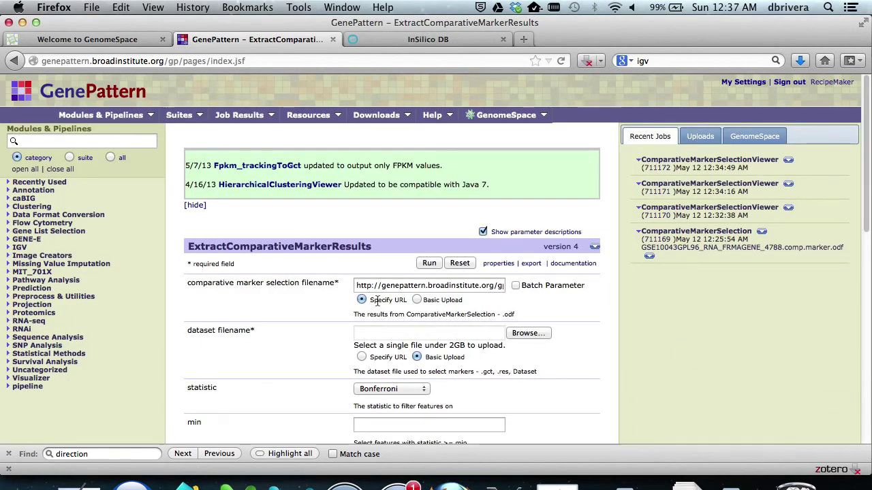
click(361, 358)
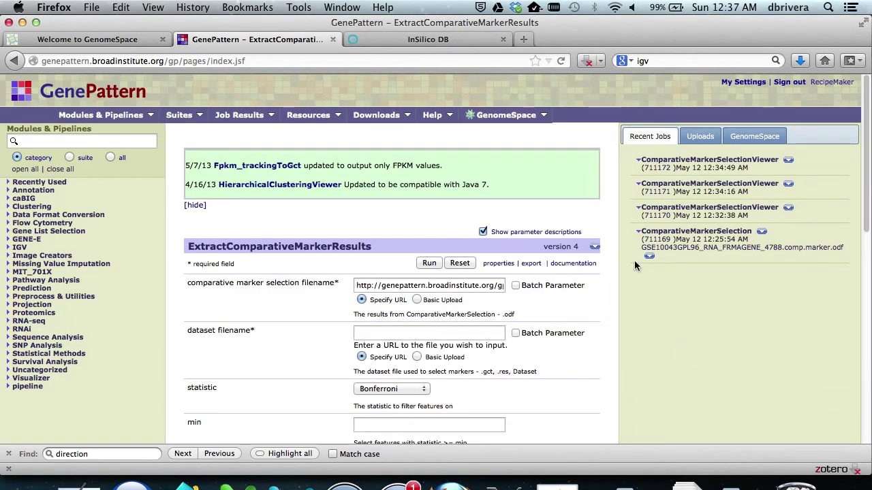
click(753, 139)
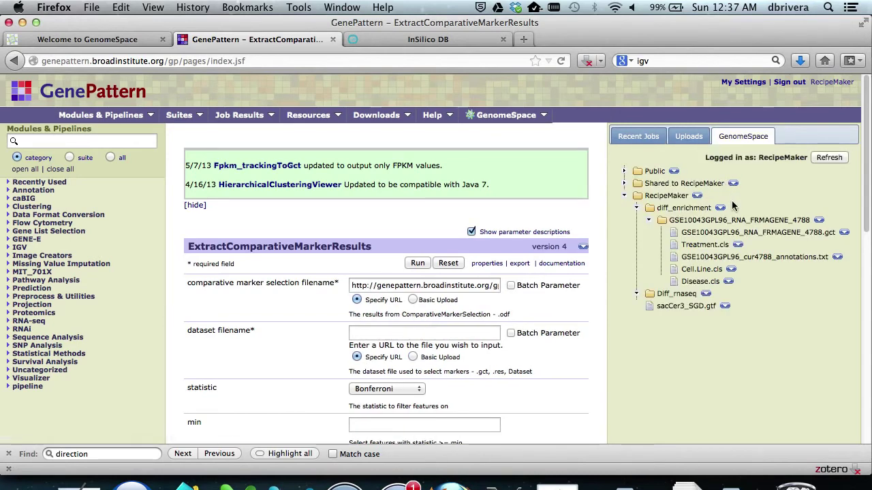
drag(742, 233, 387, 336)
Step: Filter on Score with a minimum of 30 and run the extraction
scroll(530, 318, down, 3)
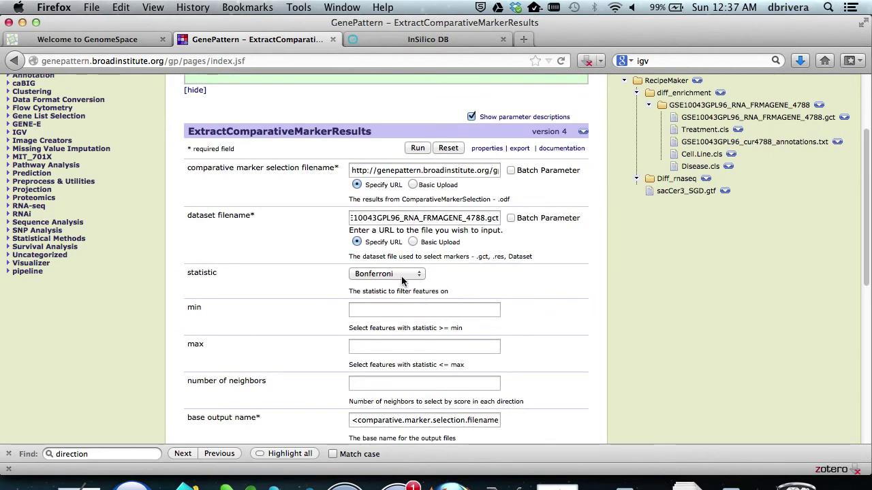
click(402, 276)
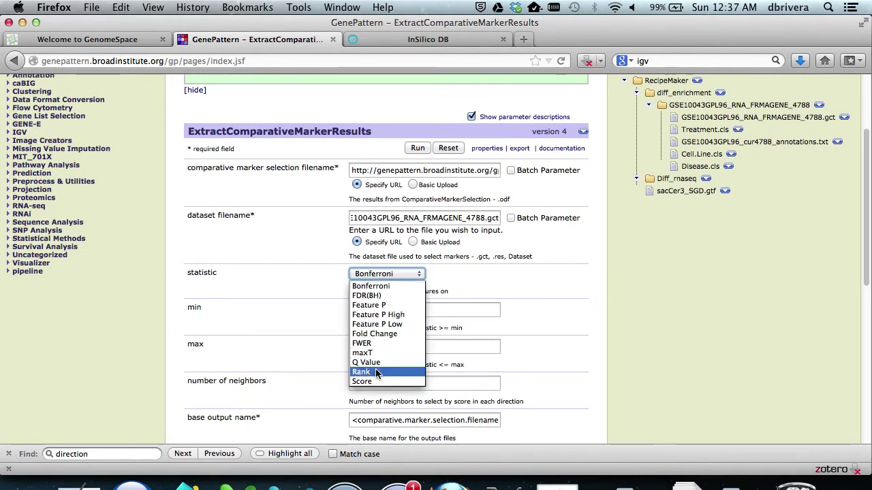
click(374, 381)
click(379, 309)
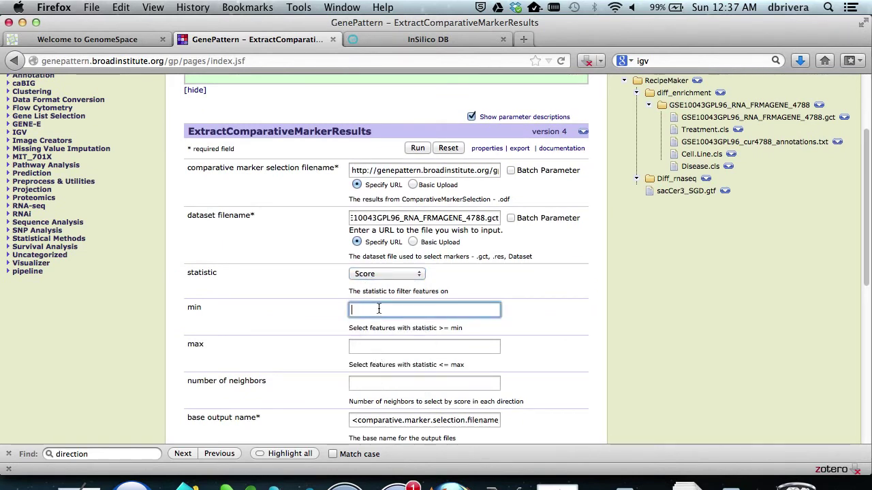
text(30)
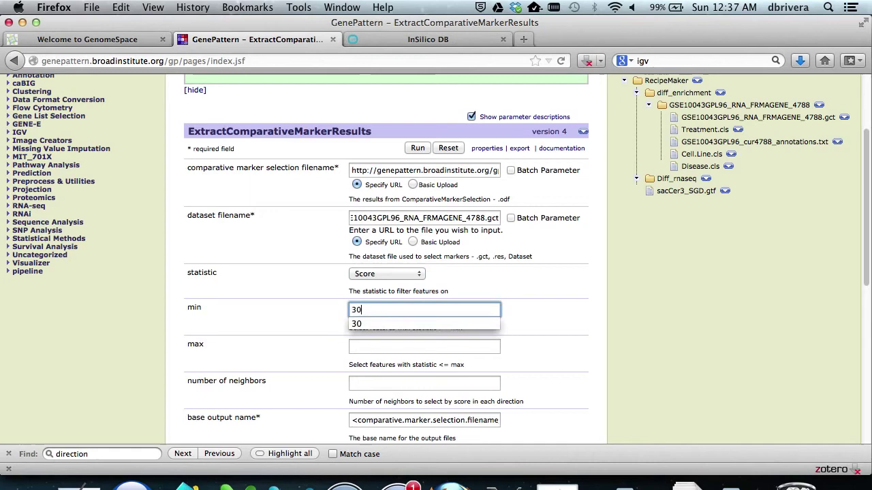
click(558, 293)
scroll(558, 293, down, 3)
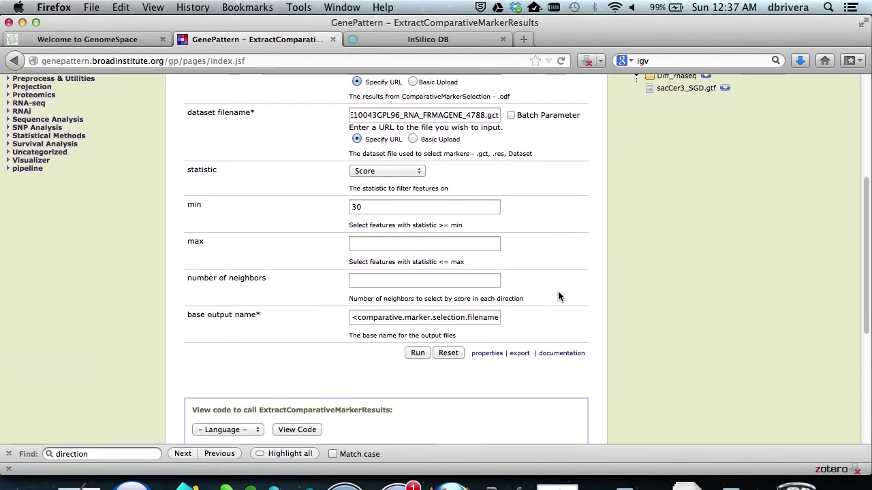
click(422, 352)
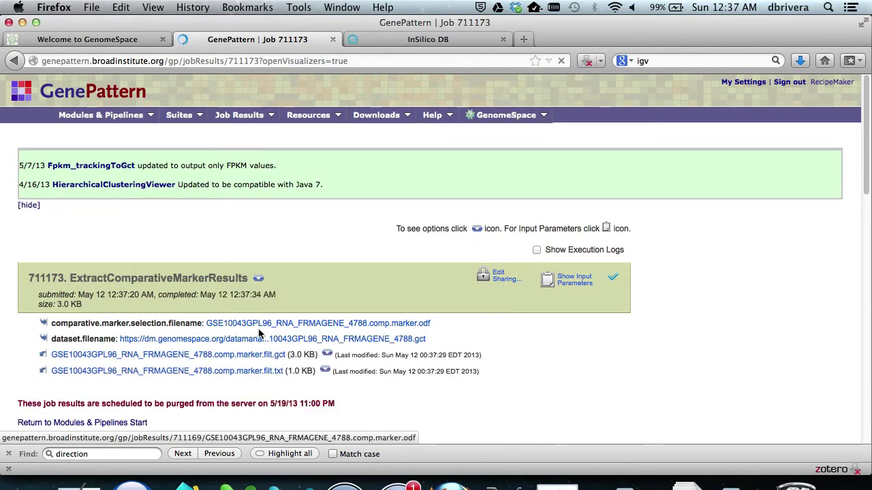
Step: Save comp.marker.filt.txt to the GenomeSpace diff_enrichment folder
click(325, 371)
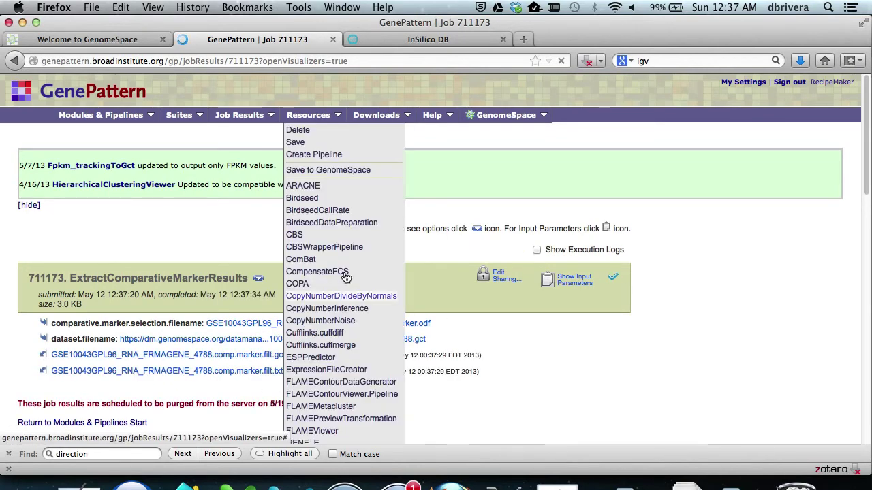
click(354, 175)
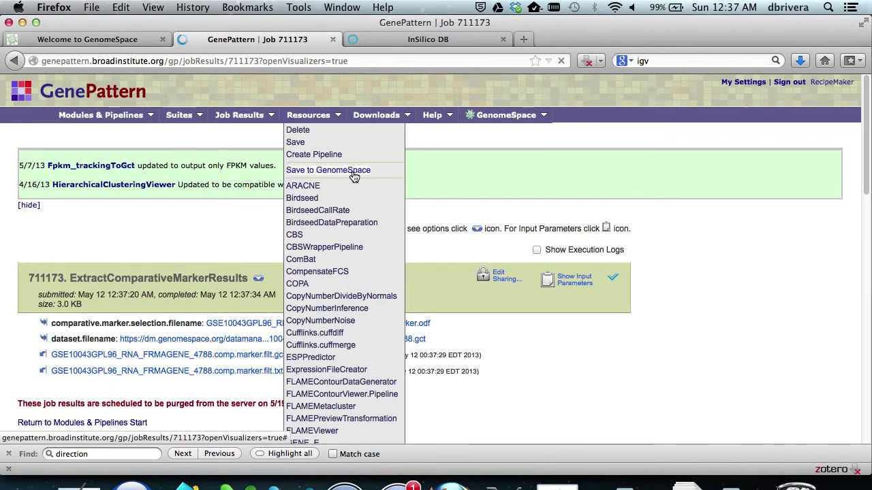
click(307, 249)
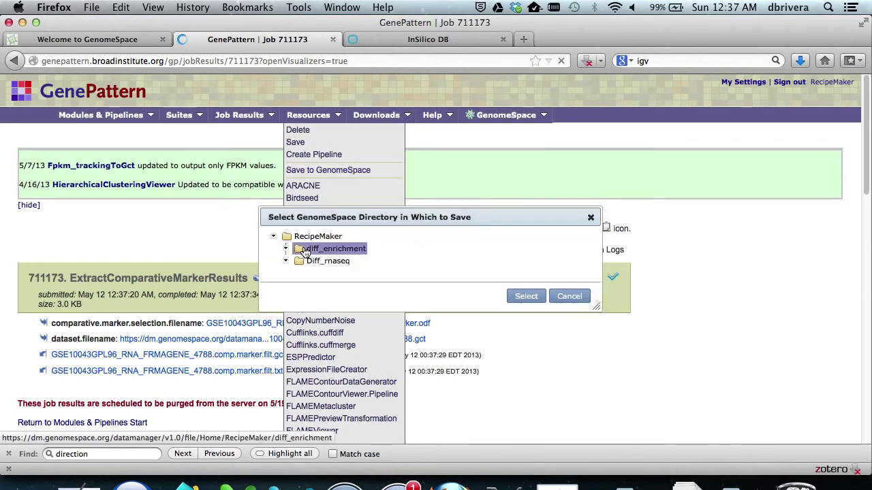
click(534, 296)
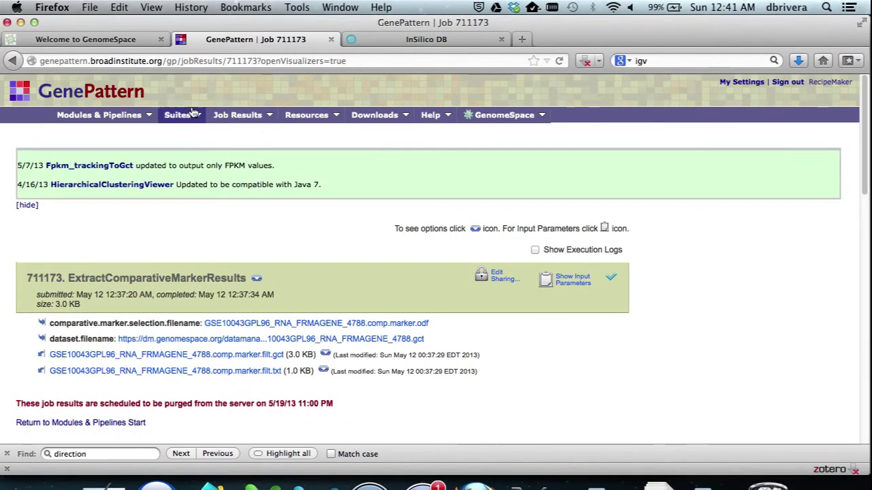
Step: Preview GSE10043GPL96_RNA_FRMAGENE_4788.comp.marker.filt.txt in the GenomeSpace diff_enrichment folder
click(143, 41)
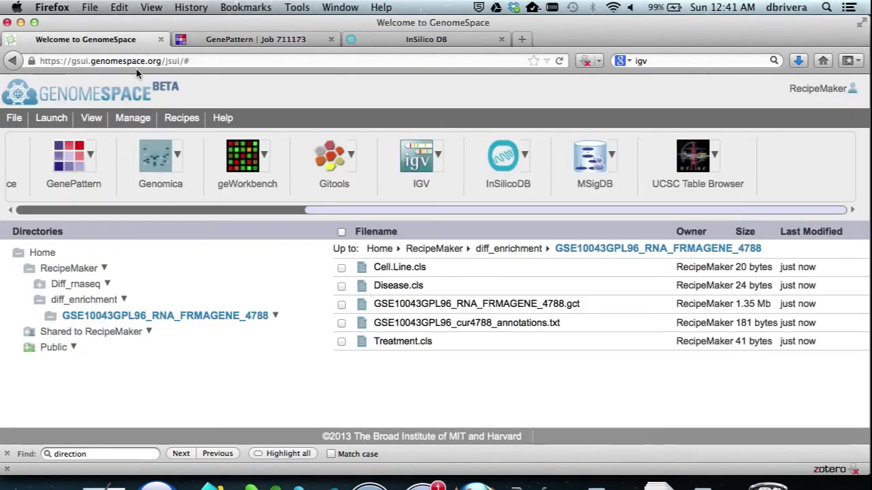
click(81, 300)
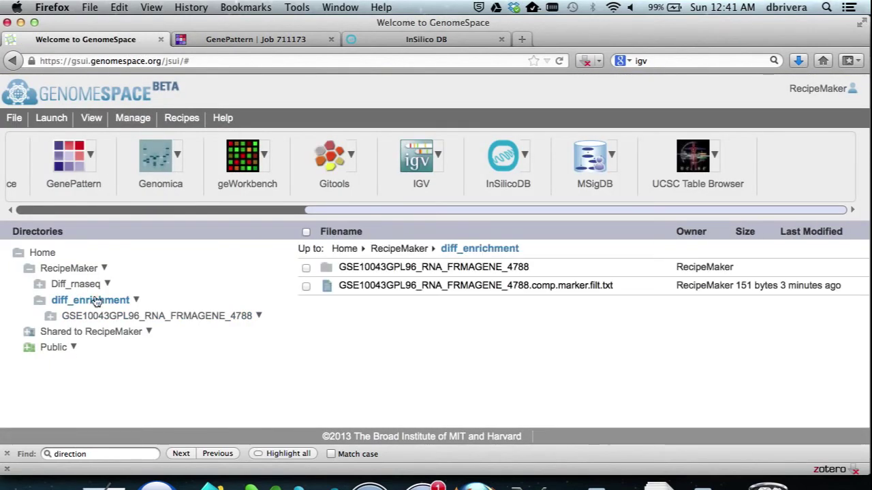
right_click(434, 291)
click(432, 314)
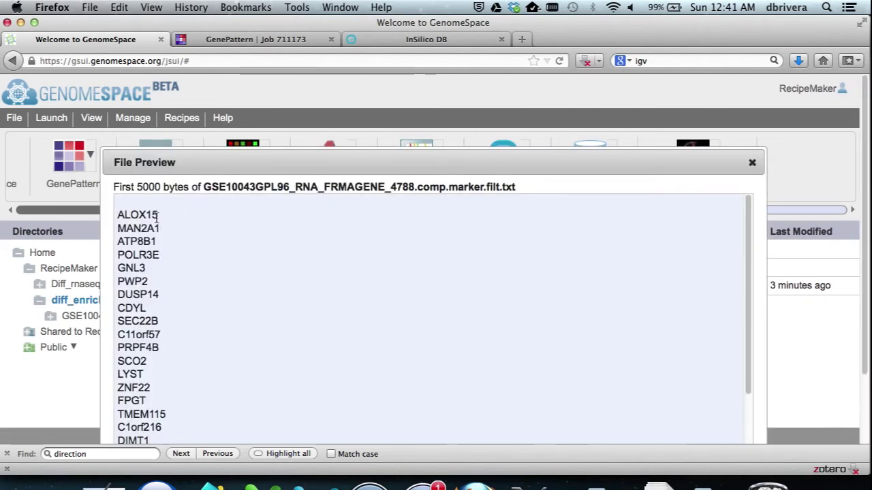
Step: Send the filtered gene list to MSigDB and launch it
click(753, 164)
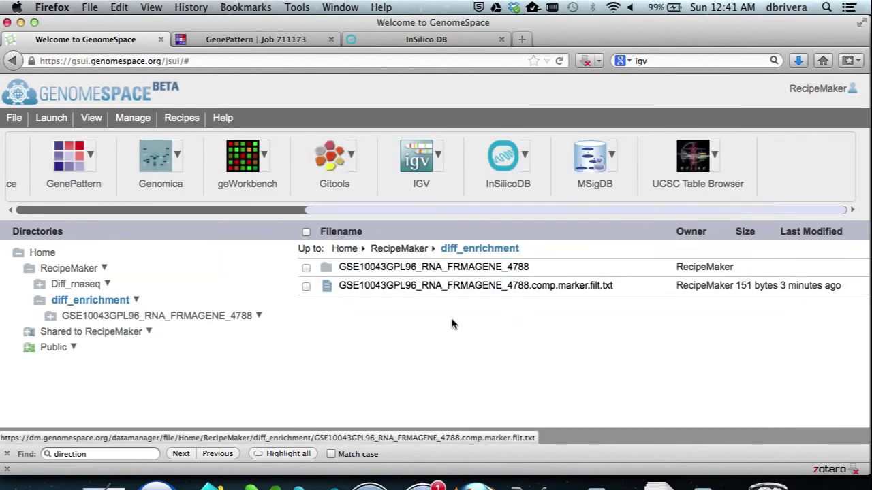
click(590, 157)
click(521, 337)
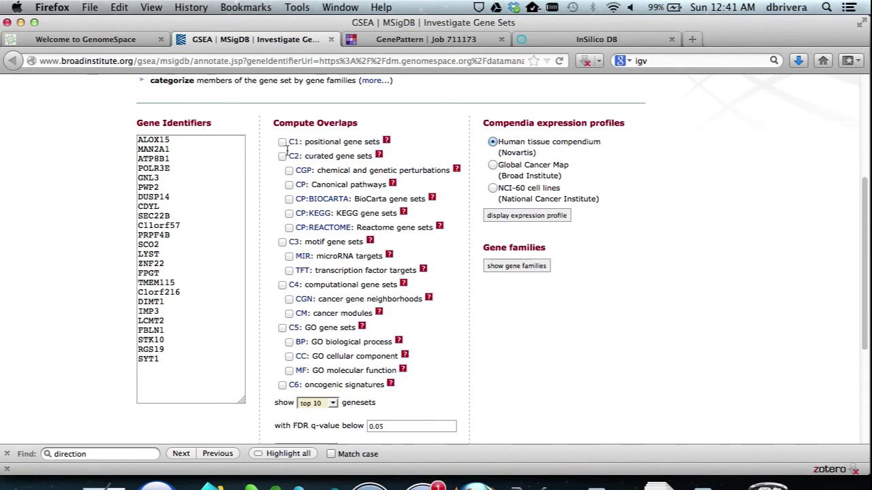
Step: Include the C2 curated and C3 motif gene set collections in the overlap computation
click(282, 156)
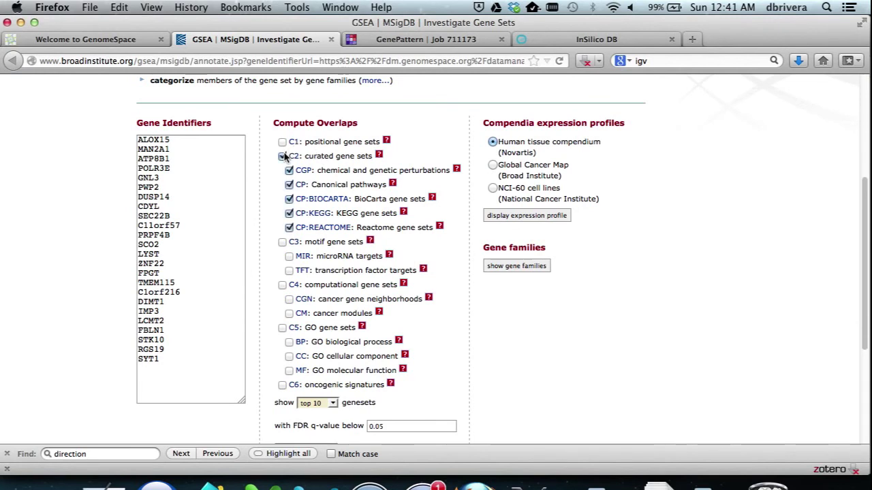
scroll(285, 156, down, 1)
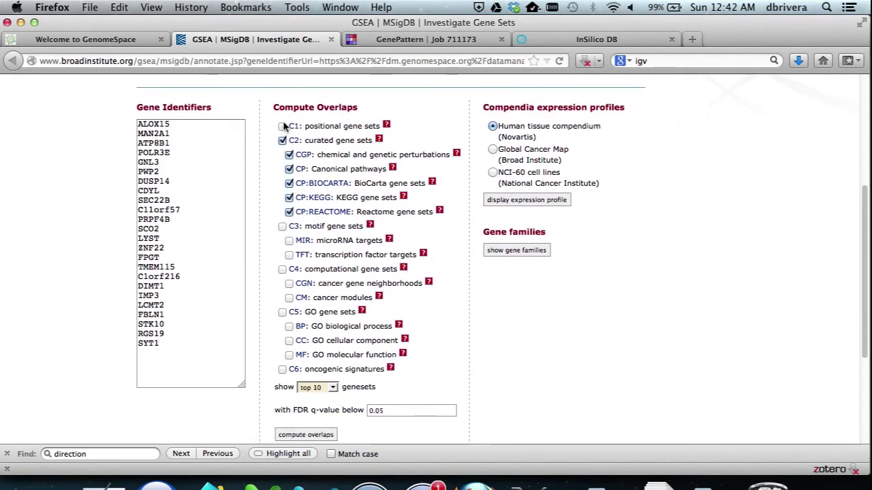
click(282, 227)
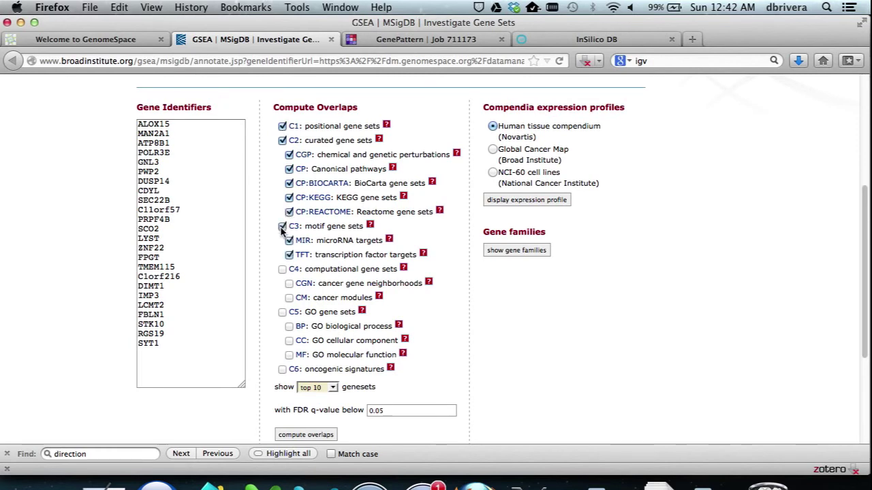
scroll(299, 286, down, 3)
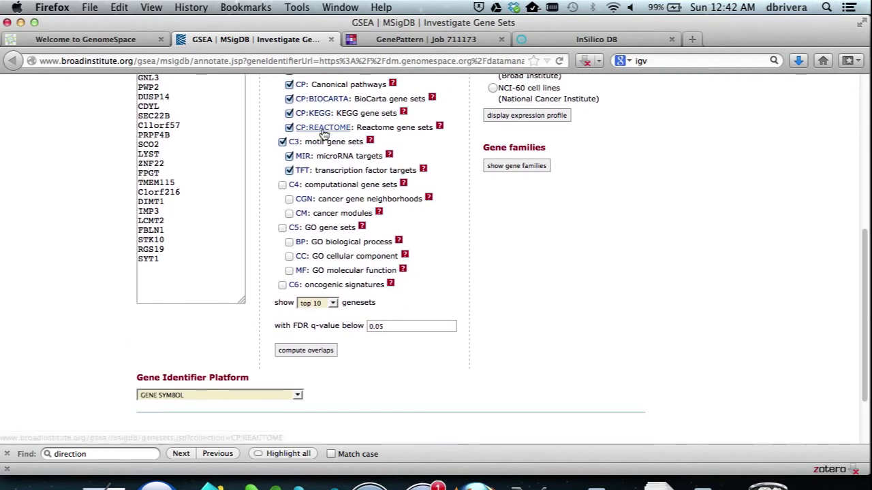
Step: Compute overlaps and review the single match, ENK_UV_RESPONSE_KERATINOCYTE_DN (5 genes)
click(311, 349)
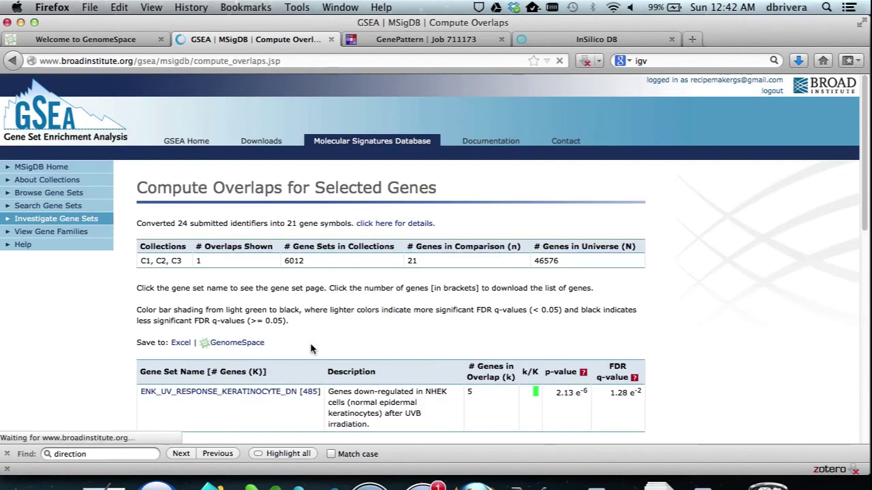
scroll(310, 350, down, 3)
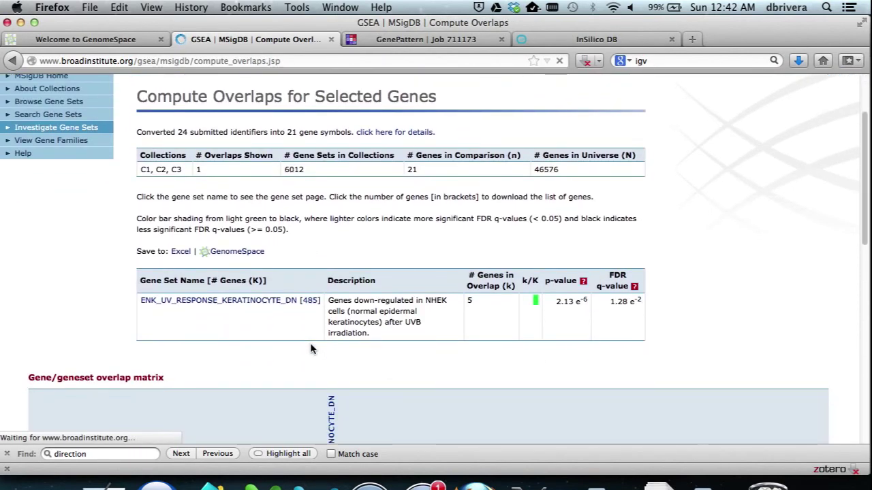
scroll(300, 349, down, 1)
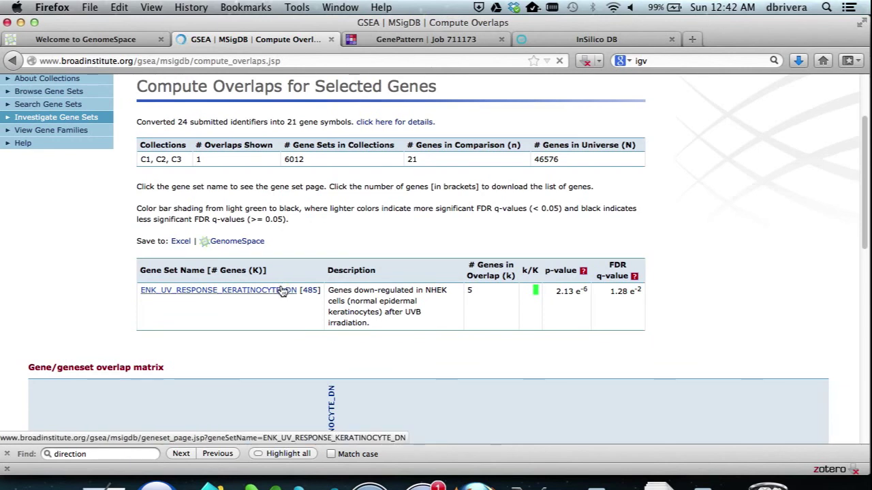
click(310, 291)
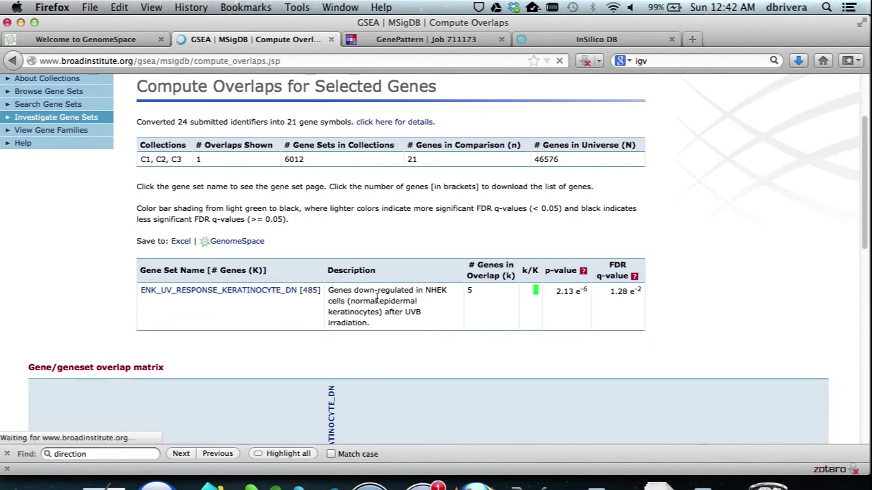
Step: Save the overlap results as overlap.txt to GenomeSpace's diff_enrichment folder
click(243, 244)
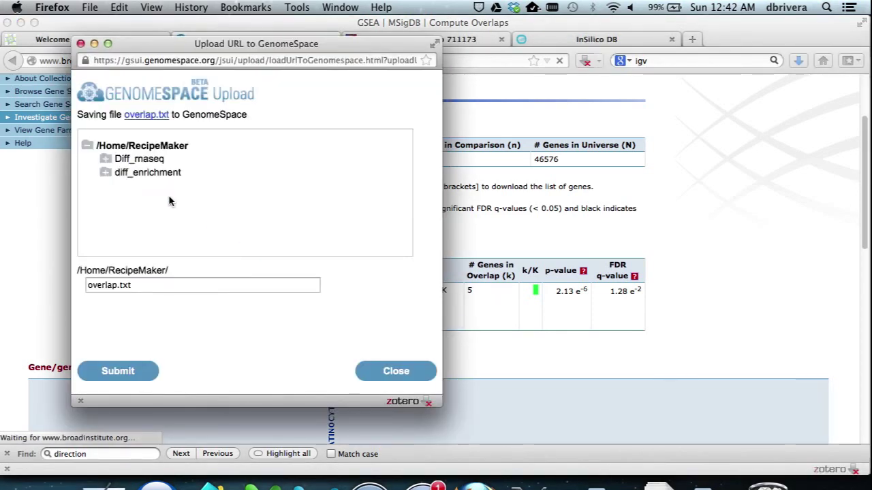
click(137, 176)
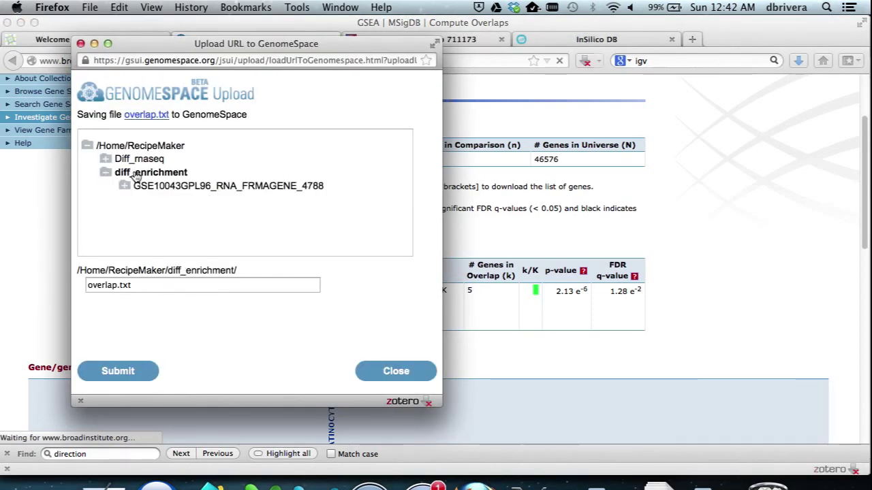
click(145, 368)
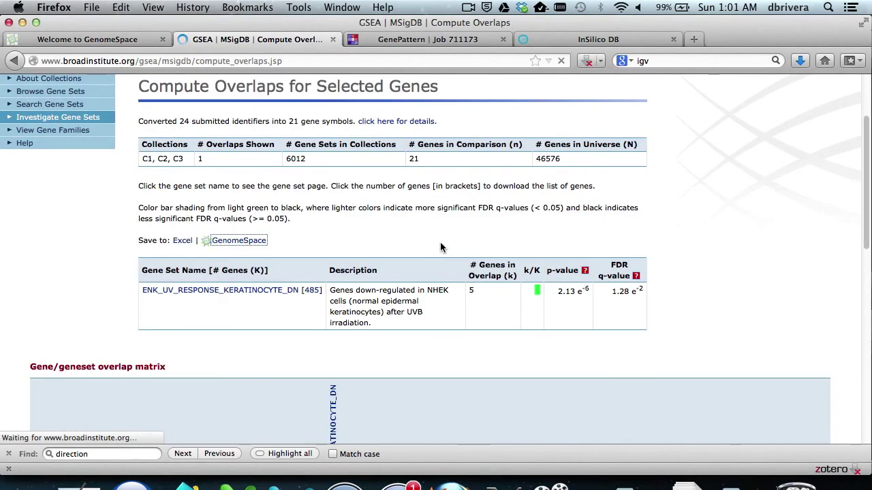
Step: Refresh diff_enrichment in GenomeSpace and preview the new overlap.txt (2 Kb)
click(136, 40)
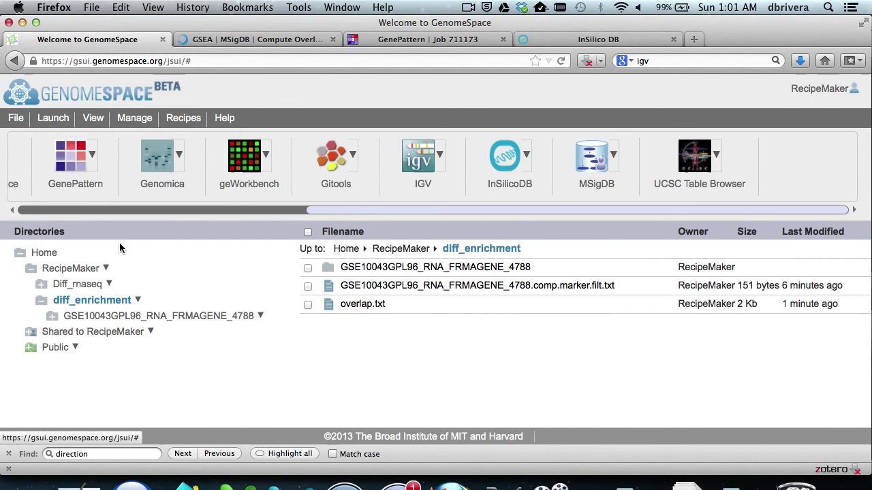
click(103, 302)
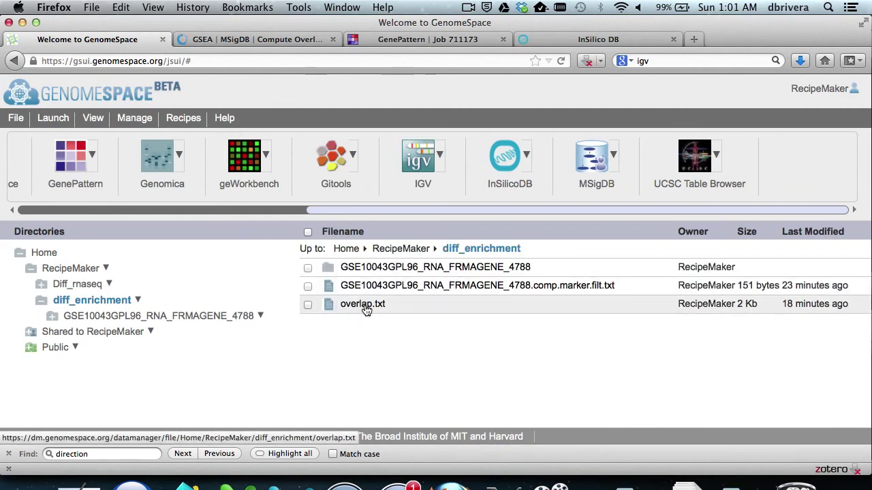
click(357, 305)
click(380, 328)
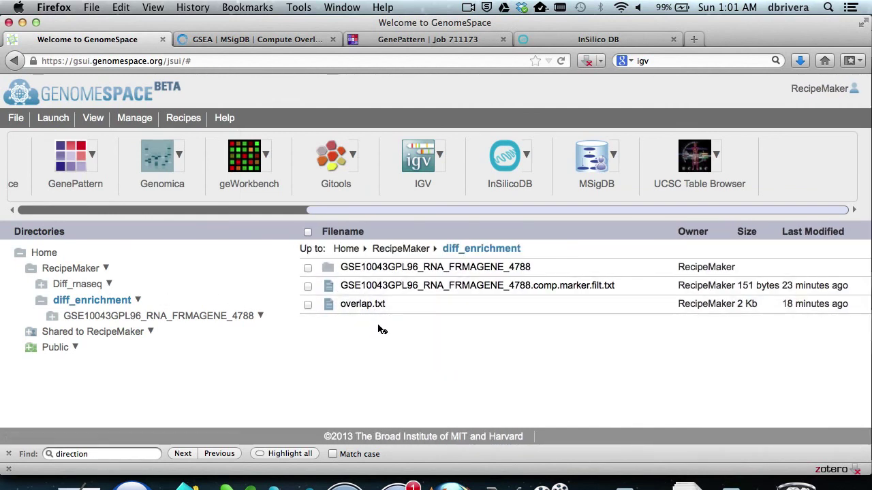